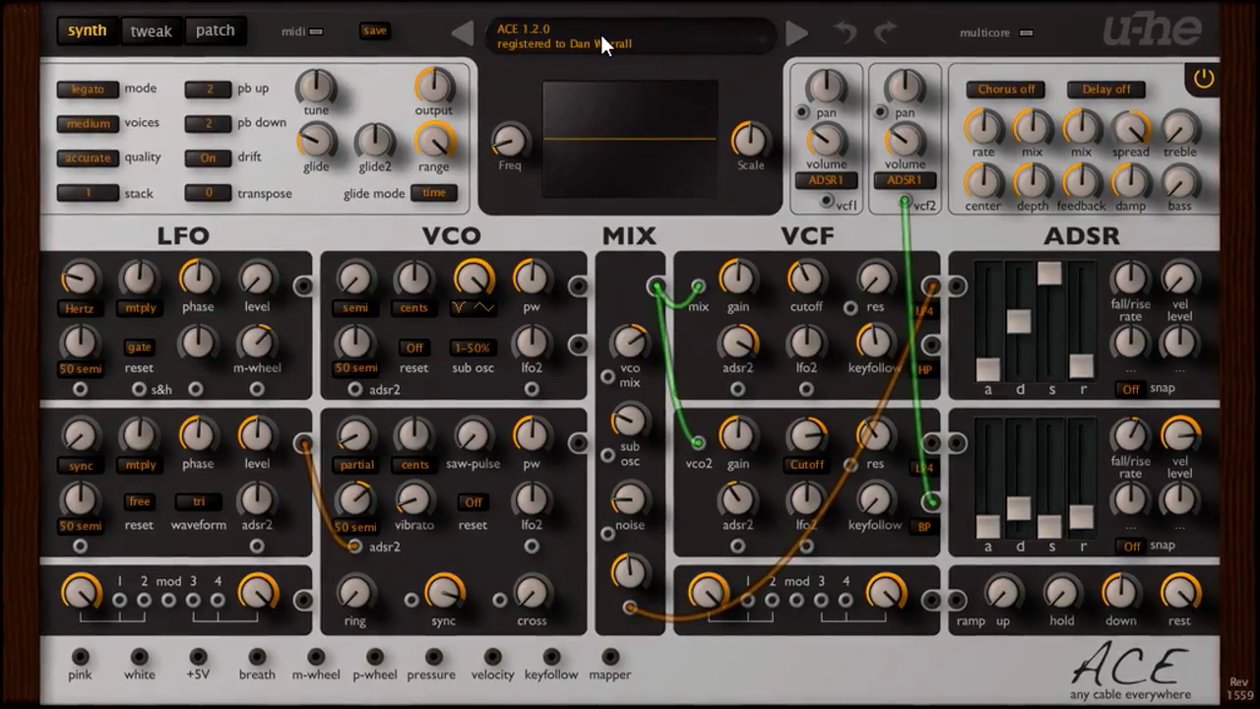
- Load the initialize preset and set the transpose to 0
{"action": "left_click", "coordinate": [603, 39]}
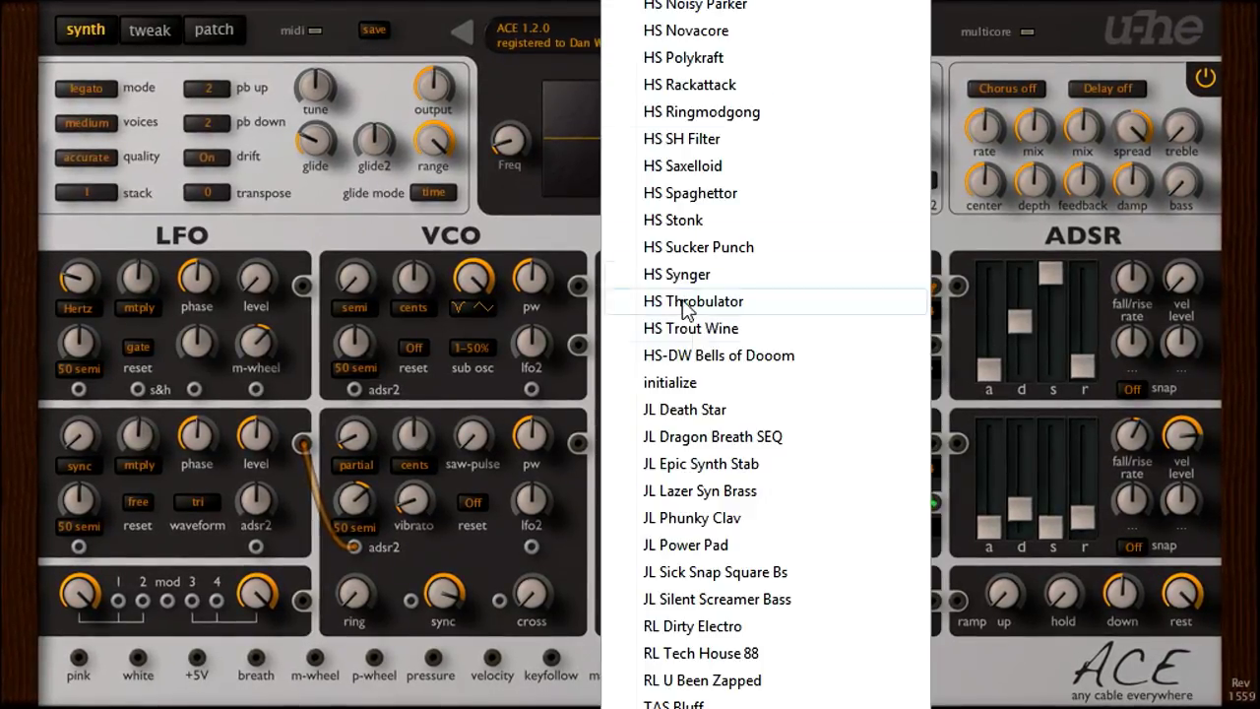
{"action": "left_click", "coordinate": [712, 382]}
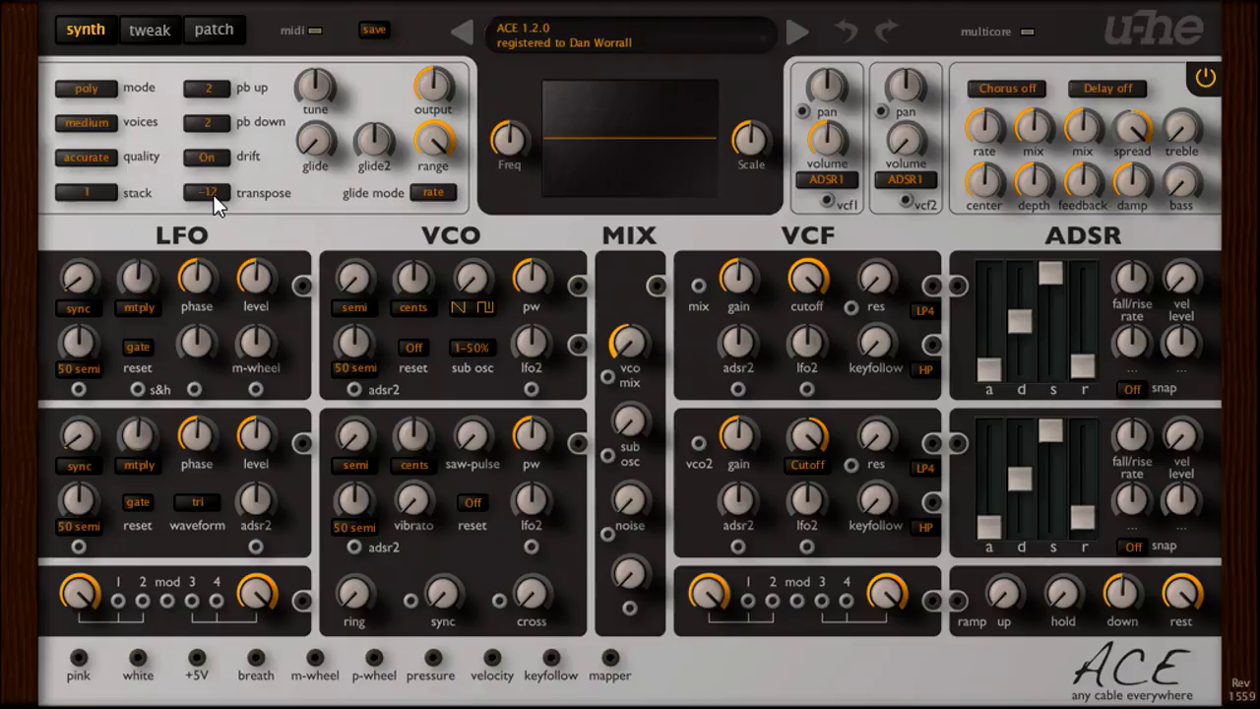
{"action": "left_click", "coordinate": [221, 193]}
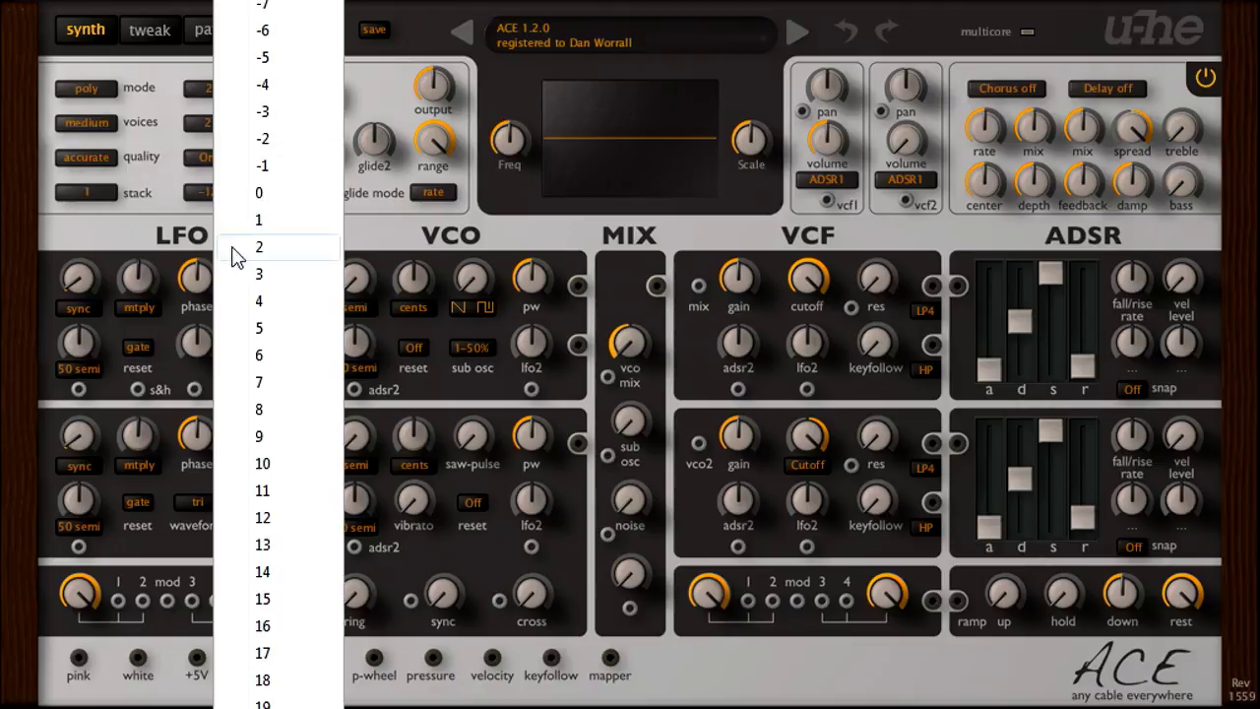
{"action": "left_click", "coordinate": [275, 192]}
- Set the glide to 23.50 with the glide mode on time, and switch the voice mode to legato
{"action": "left_click_drag", "start_coordinate": [392, 180], "coordinate": [385, 135]}
{"action": "left_click_drag", "start_coordinate": [521, 182], "coordinate": [520, 160]}
{"action": "left_click", "coordinate": [701, 308]}
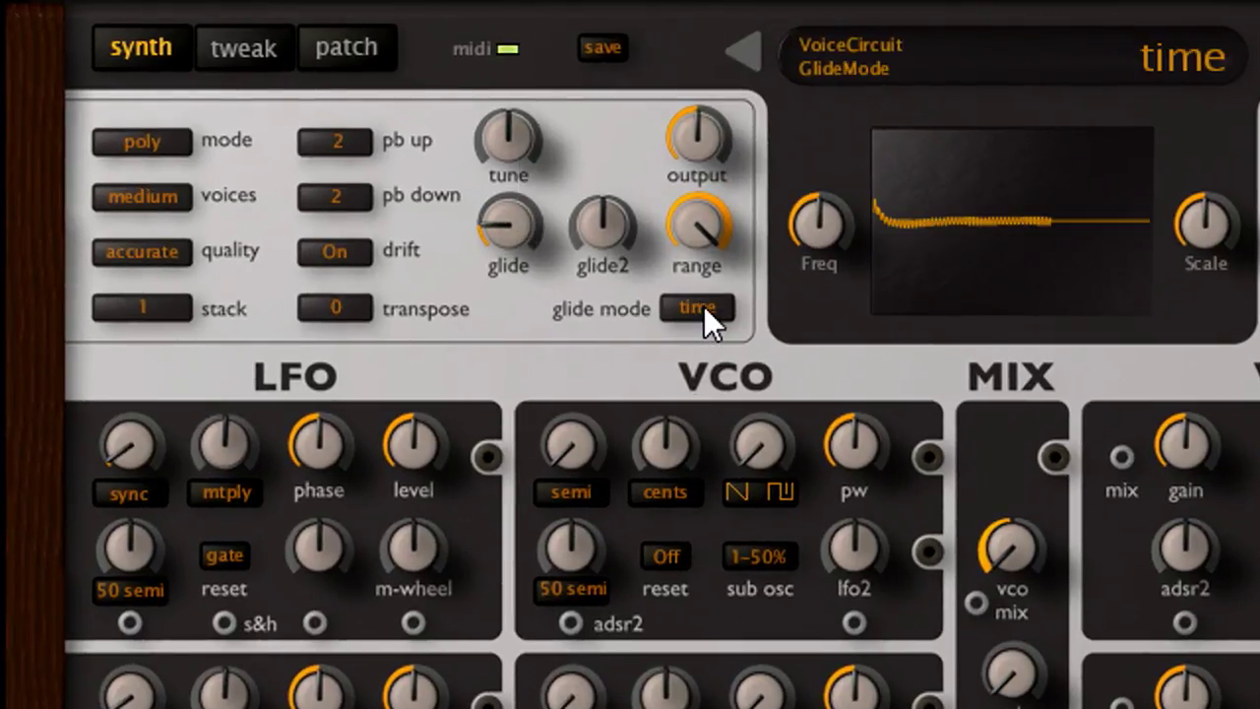
{"action": "left_click_drag", "start_coordinate": [540, 231], "coordinate": [518, 199]}
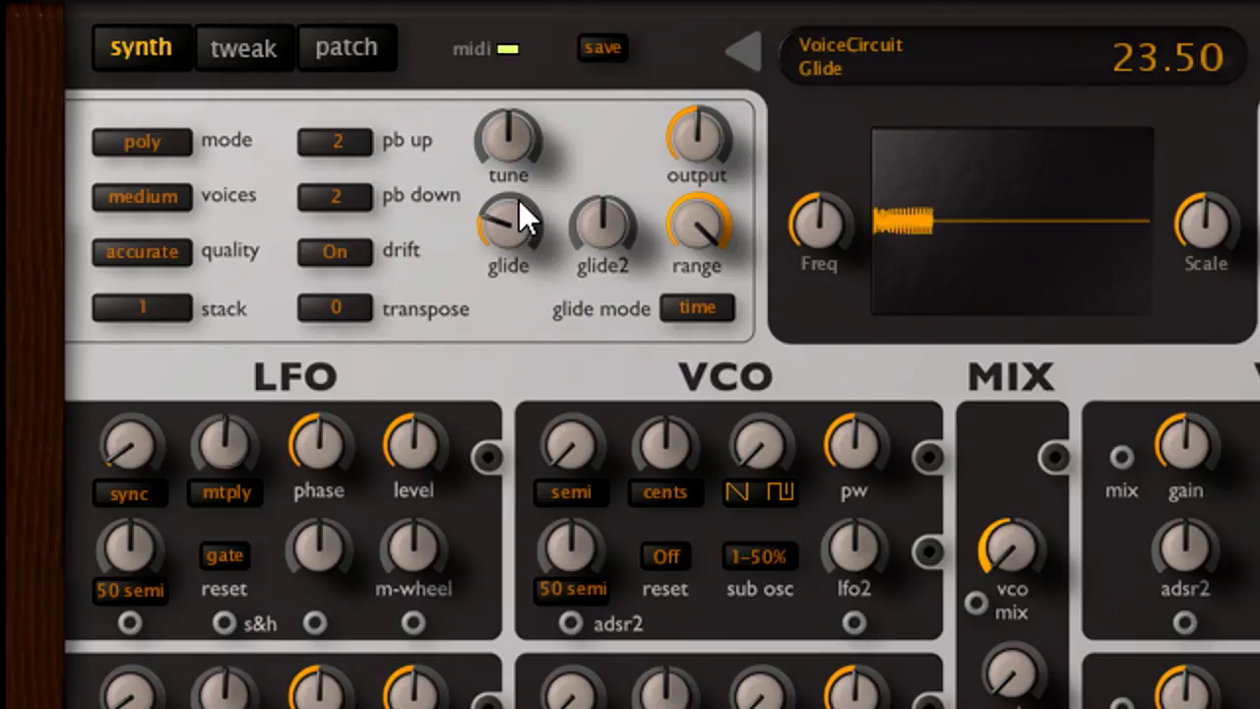
{"action": "left_click", "coordinate": [142, 141]}
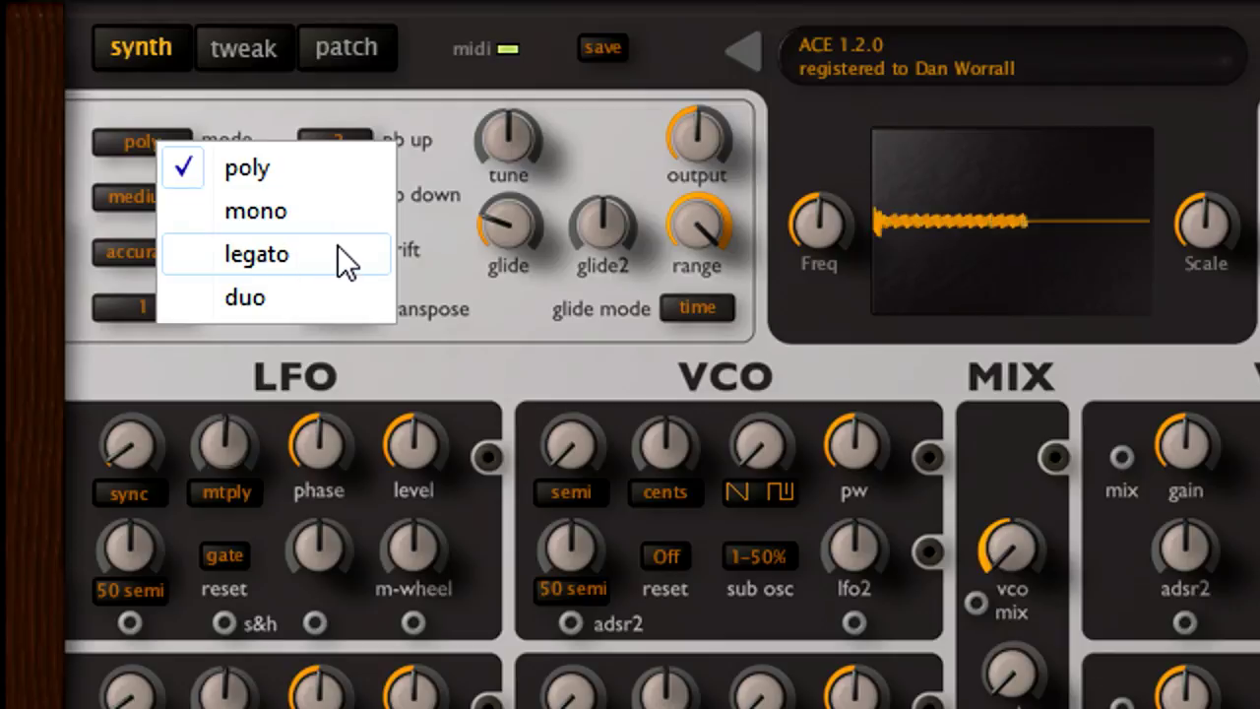
{"action": "left_click", "coordinate": [306, 252]}
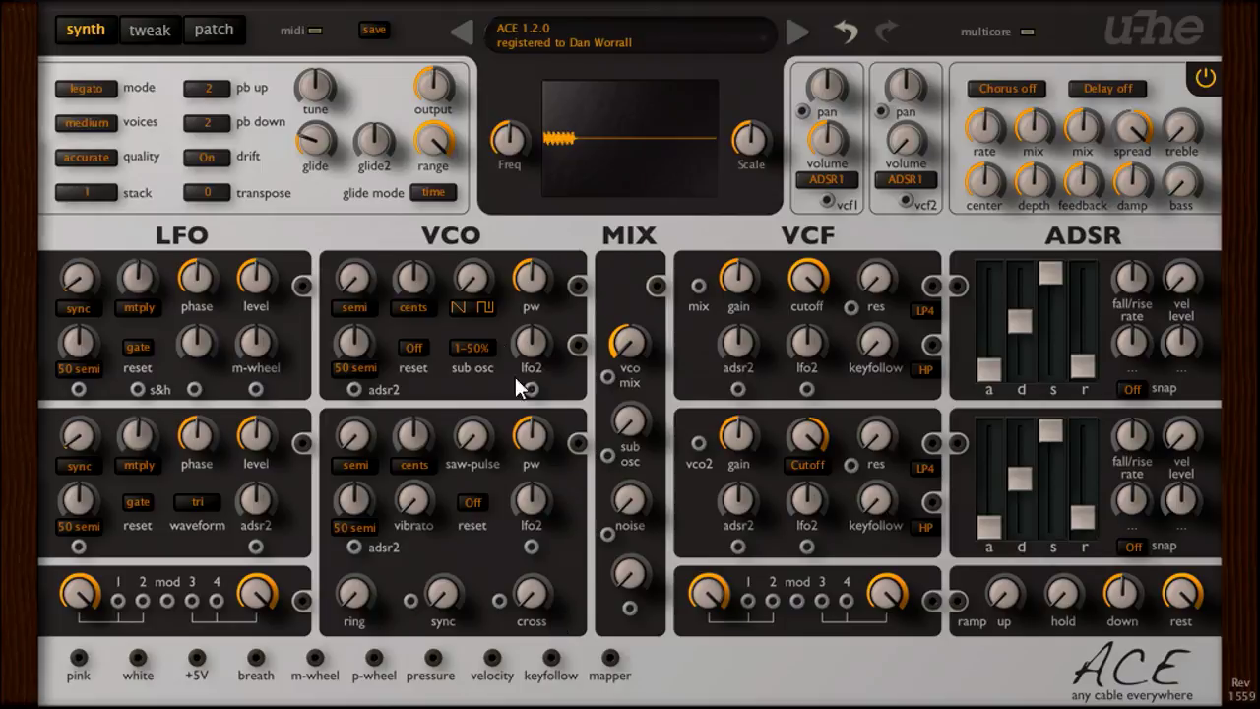
- Set VCO 1 to the Peak/Tri waveform, blended fully to triangle, with the scope frequency at -6.00
{"action": "left_click", "coordinate": [471, 306]}
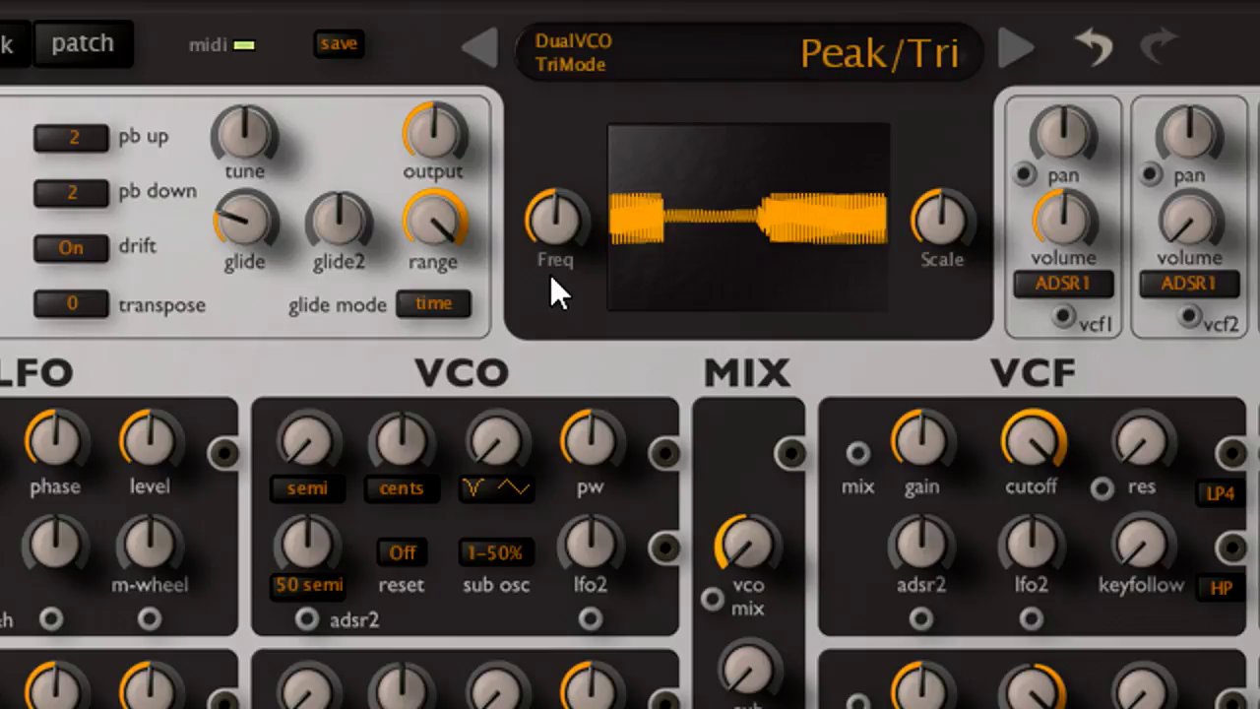
{"action": "mouse_move", "coordinate": [550, 275]}
{"action": "left_mouse_down"}
{"action": "mouse_move", "coordinate": [550, 243]}
{"action": "mouse_move", "coordinate": [551, 263]}
{"action": "left_mouse_up"}
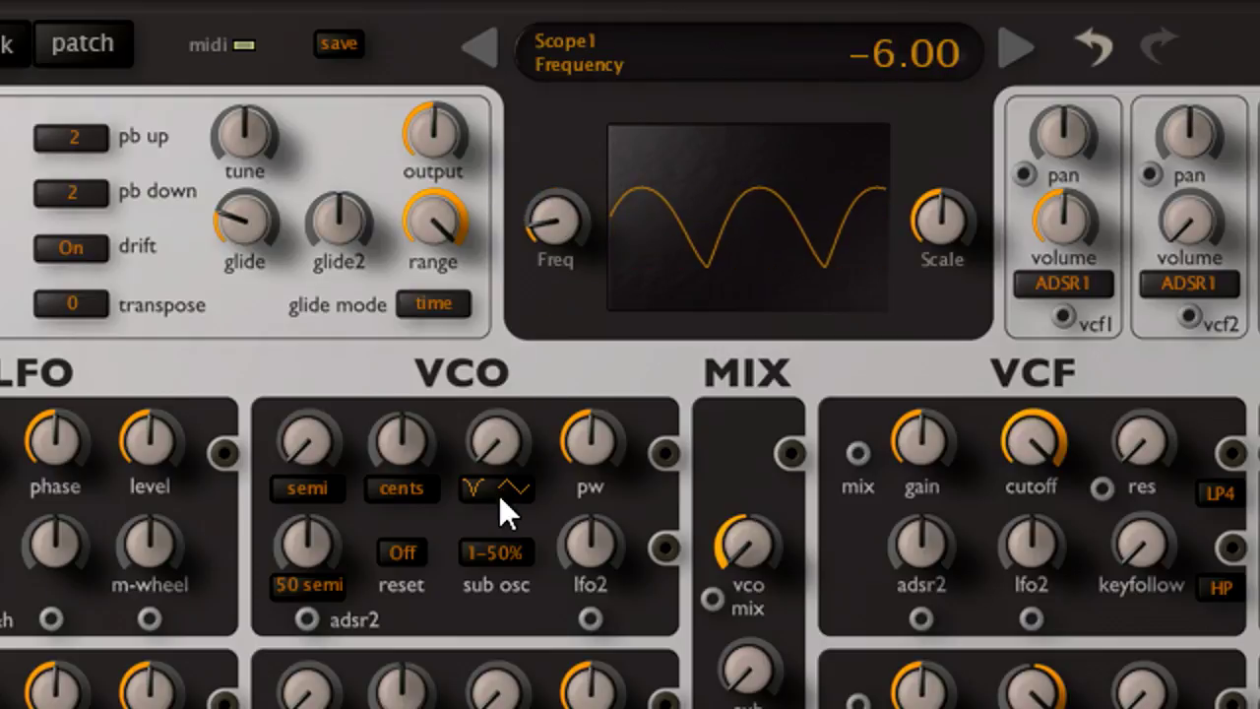
{"action": "left_click_drag", "start_coordinate": [493, 460], "coordinate": [493, 36]}
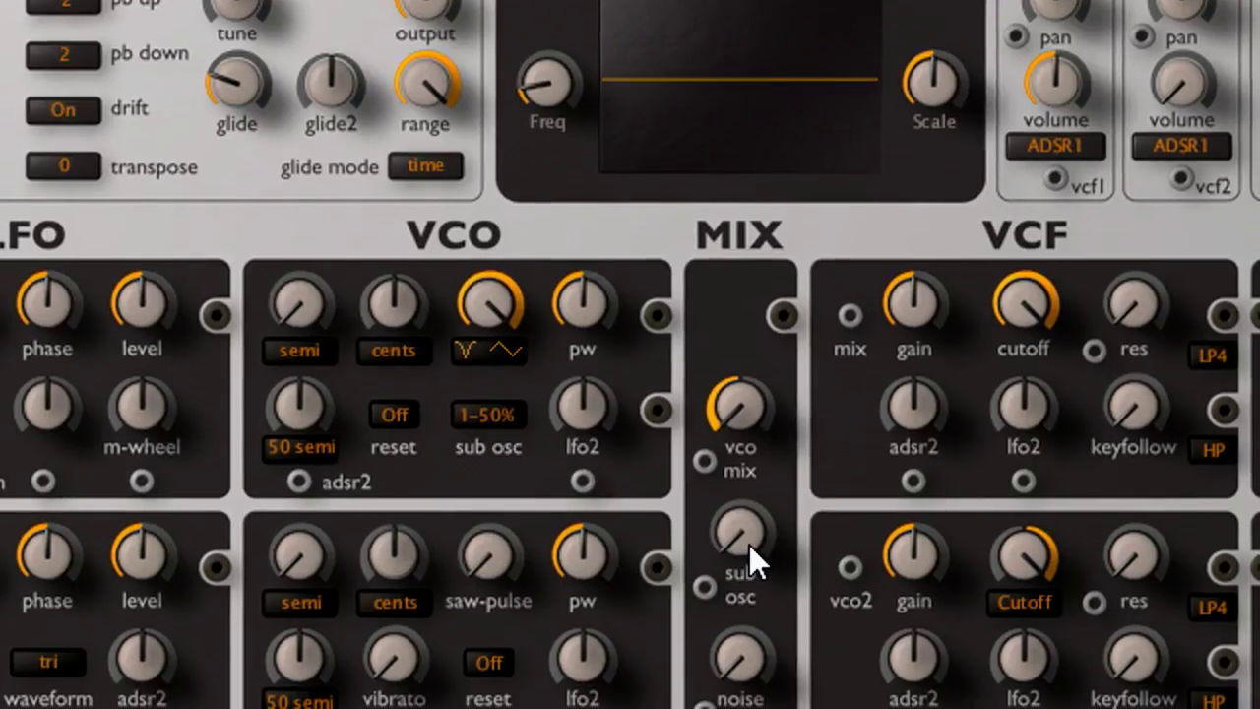
- Raise the sub oscillator level to audition its 2-50% and 2-75% modes, and restore 1-50% with the level at zero
{"action": "left_click_drag", "start_coordinate": [745, 536], "coordinate": [742, 259]}
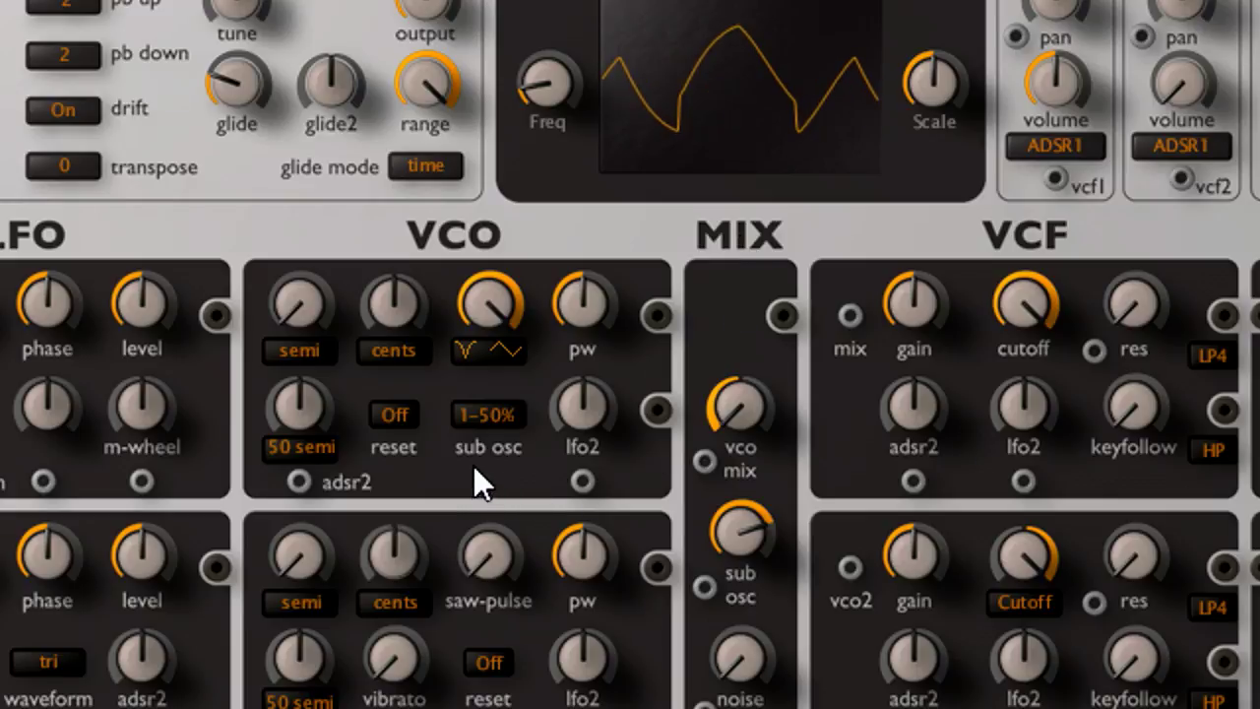
{"action": "left_click", "coordinate": [484, 427]}
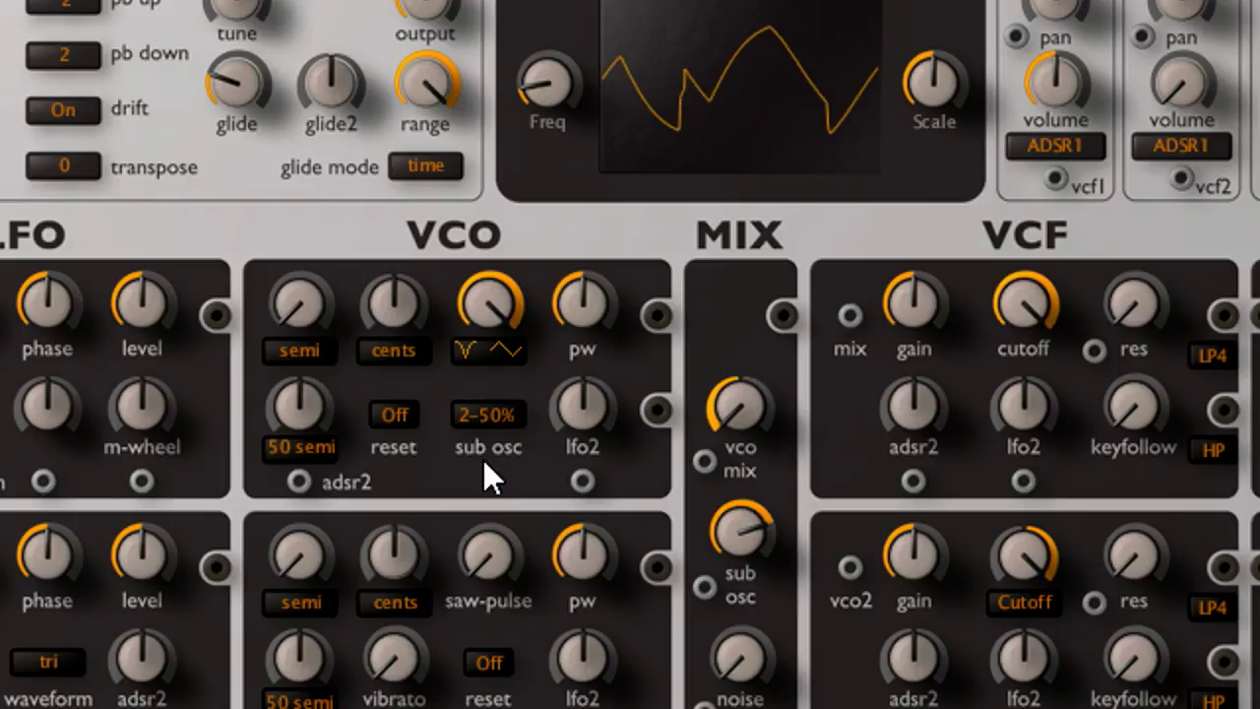
{"action": "left_click", "coordinate": [484, 421]}
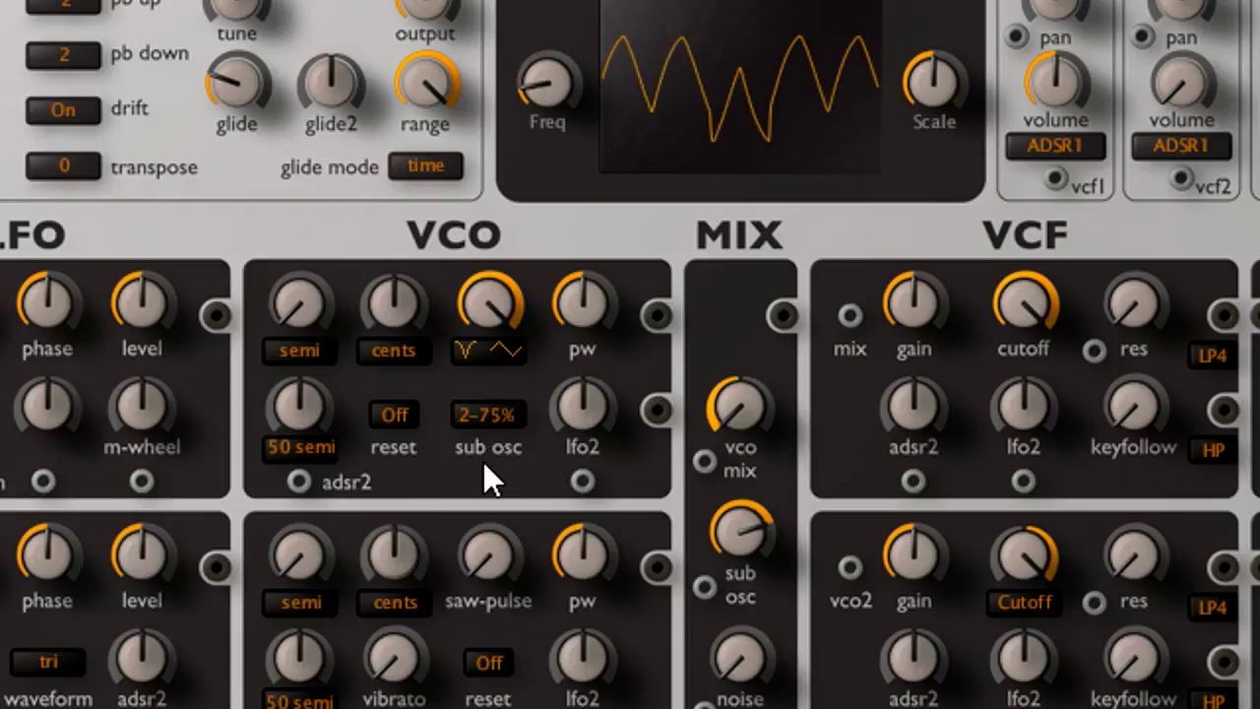
{"action": "left_click", "coordinate": [479, 419]}
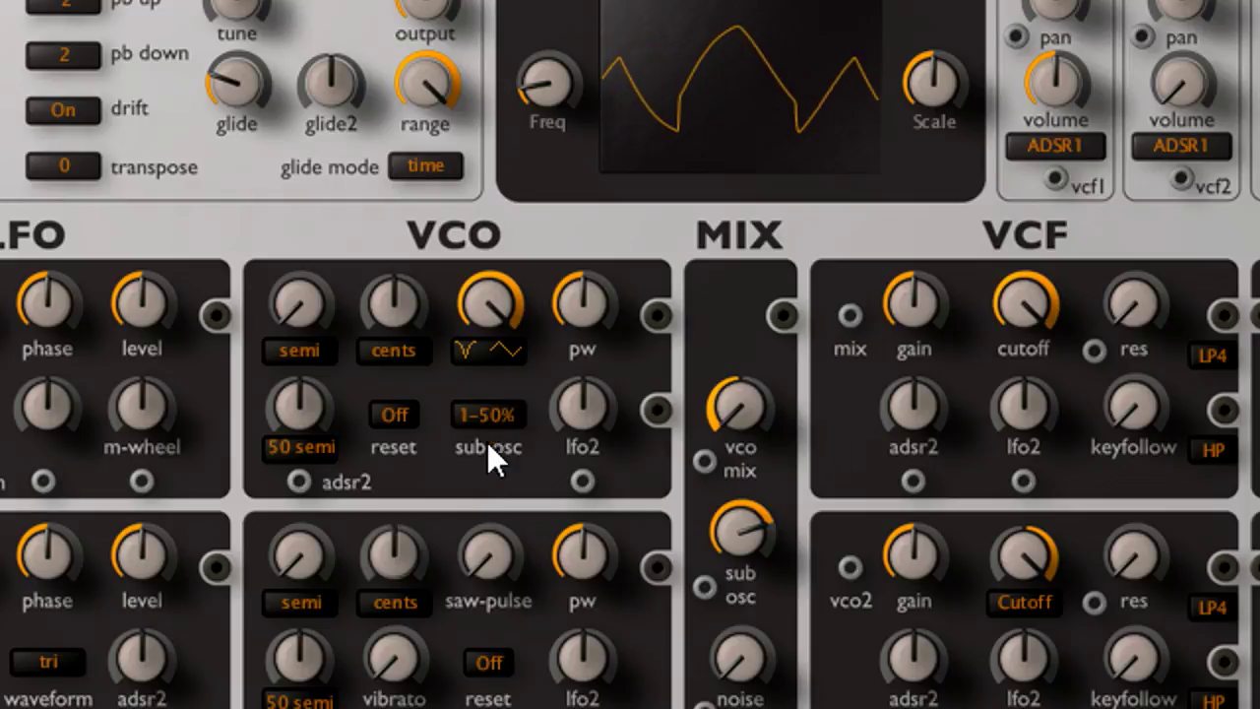
{"action": "left_click_drag", "start_coordinate": [720, 549], "coordinate": [728, 708]}
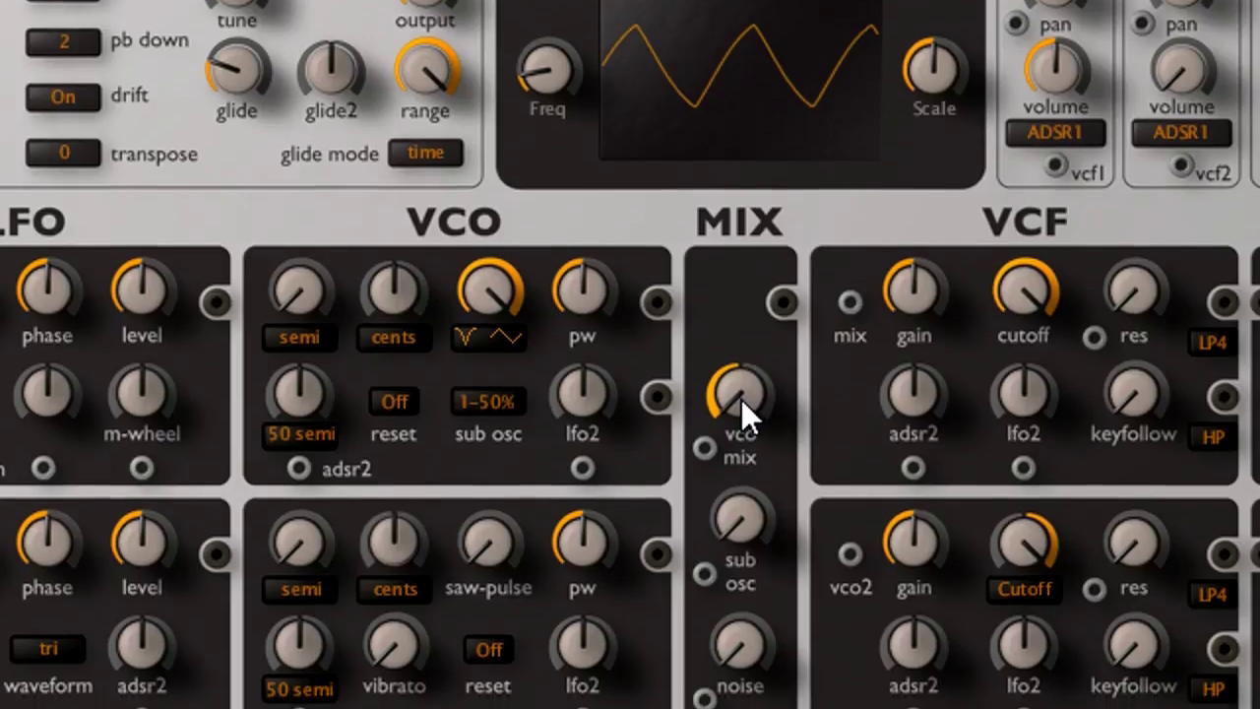
- Turn the VCO mix fully to VCO 2 and try out cross modulation
{"action": "left_click_drag", "start_coordinate": [741, 411], "coordinate": [757, 143]}
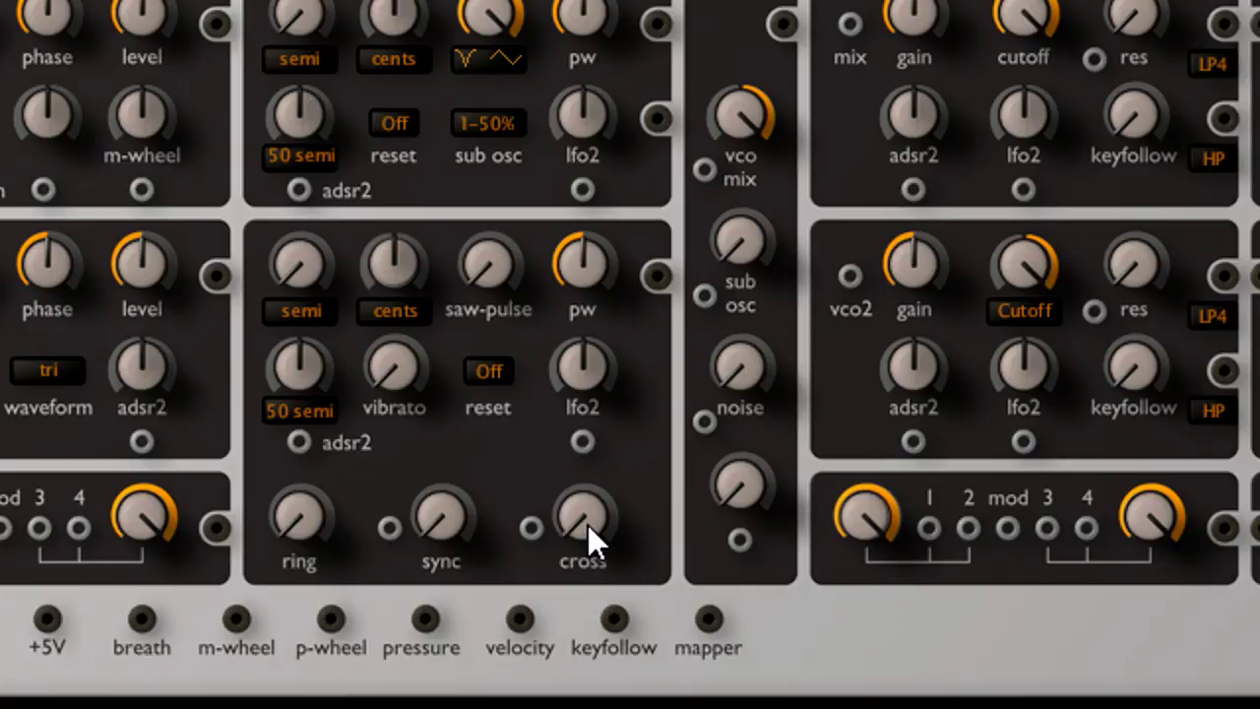
{"action": "left_click_drag", "start_coordinate": [588, 481], "coordinate": [547, 497]}
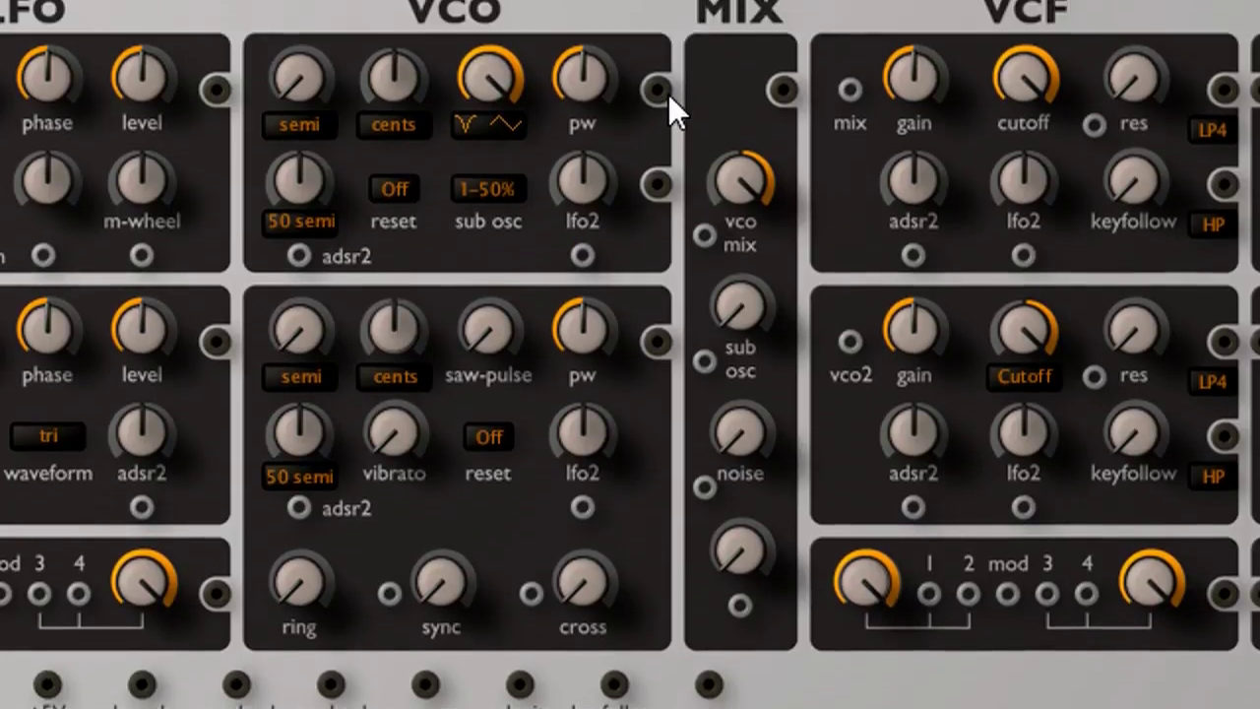
- Patch VCO 1's output into VCO 2's pitch modulation input, try out its depth, and remove the cable
{"action": "left_click_drag", "start_coordinate": [657, 24], "coordinate": [573, 193]}
{"action": "left_click_drag", "start_coordinate": [574, 280], "coordinate": [304, 529]}
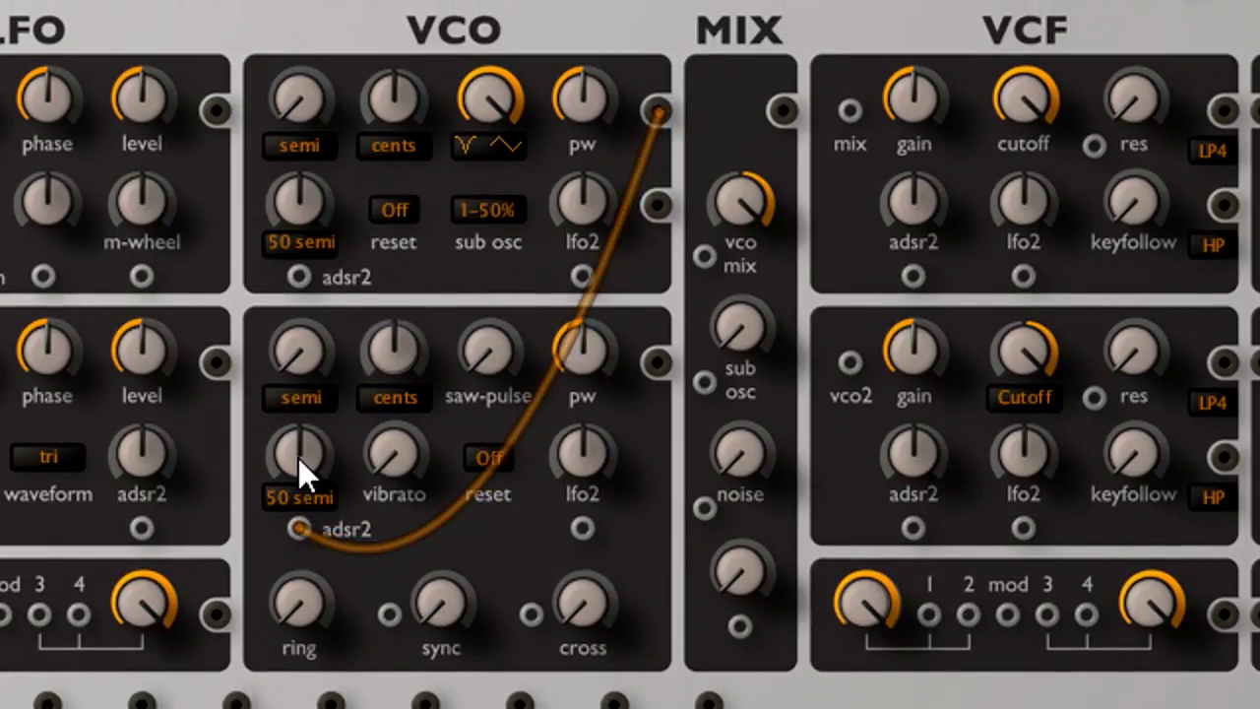
{"action": "mouse_move", "coordinate": [308, 424]}
{"action": "left_mouse_down"}
{"action": "mouse_move", "coordinate": [302, 250]}
{"action": "mouse_move", "coordinate": [313, 401]}
{"action": "left_mouse_up"}
{"action": "left_click_drag", "start_coordinate": [297, 524], "coordinate": [394, 542]}
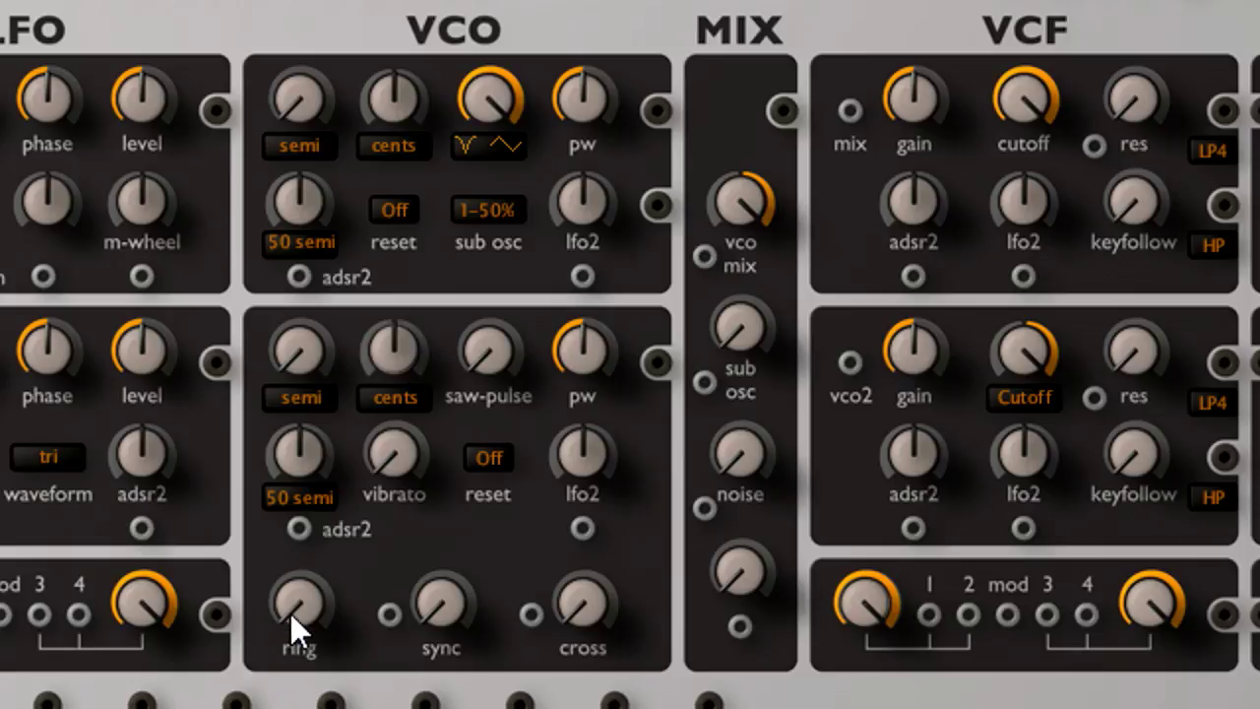
- Turn ring modulation up fully and try retuning VCO 1 against VCO 2
{"action": "left_click_drag", "start_coordinate": [294, 591], "coordinate": [318, 198]}
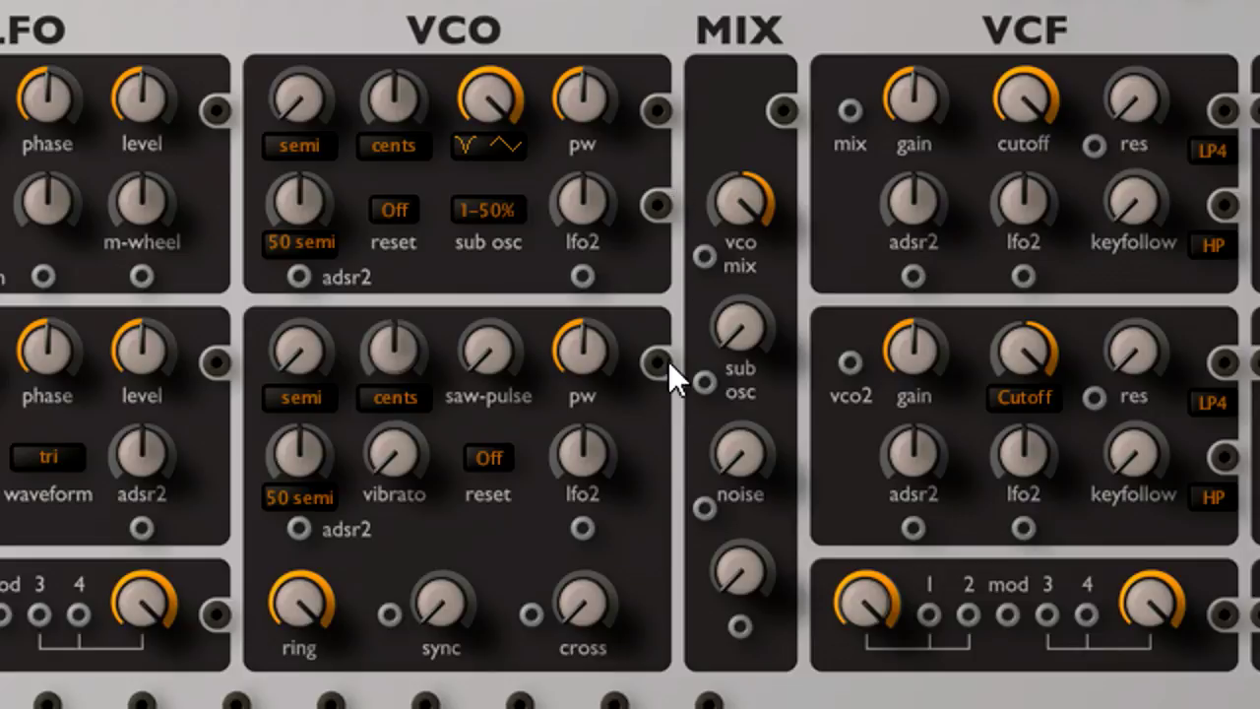
{"action": "left_click_drag", "start_coordinate": [302, 89], "coordinate": [312, 66]}
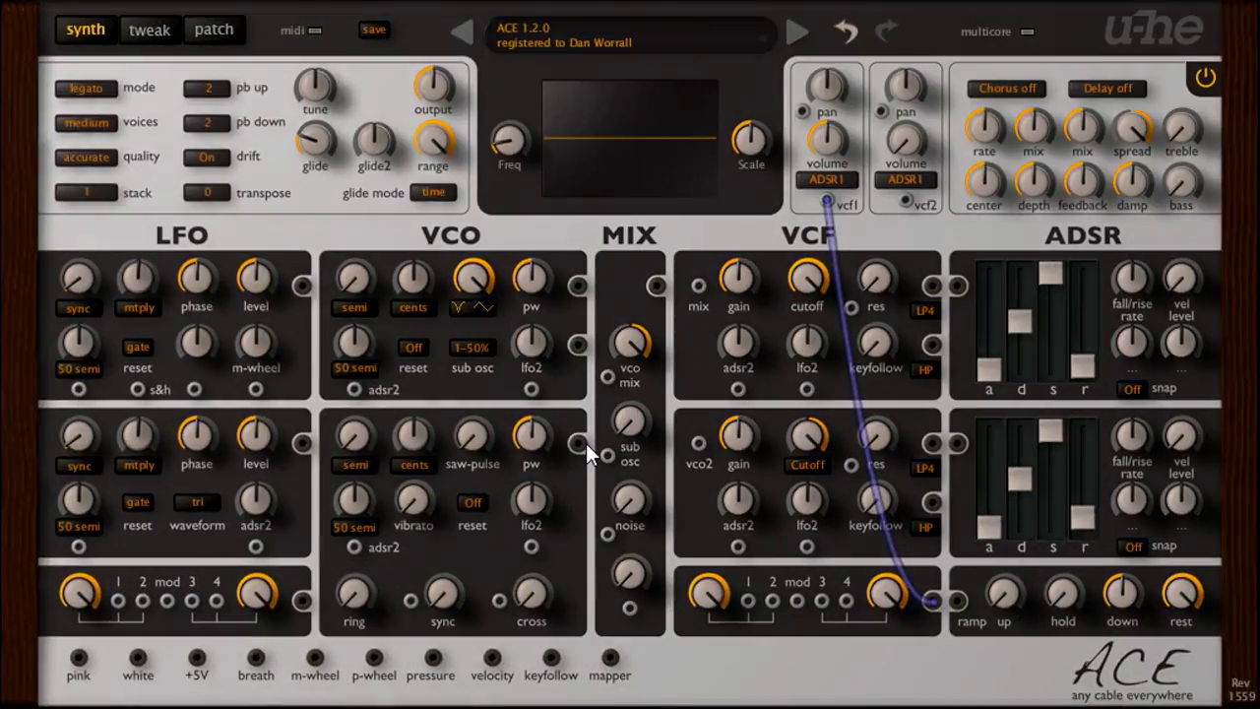
- Patch VCO 2 into input 1 and VCO 1 into the mod input of the multiplexer below the filters, and try retuning VCO 1
{"action": "left_click_drag", "start_coordinate": [579, 444], "coordinate": [749, 602]}
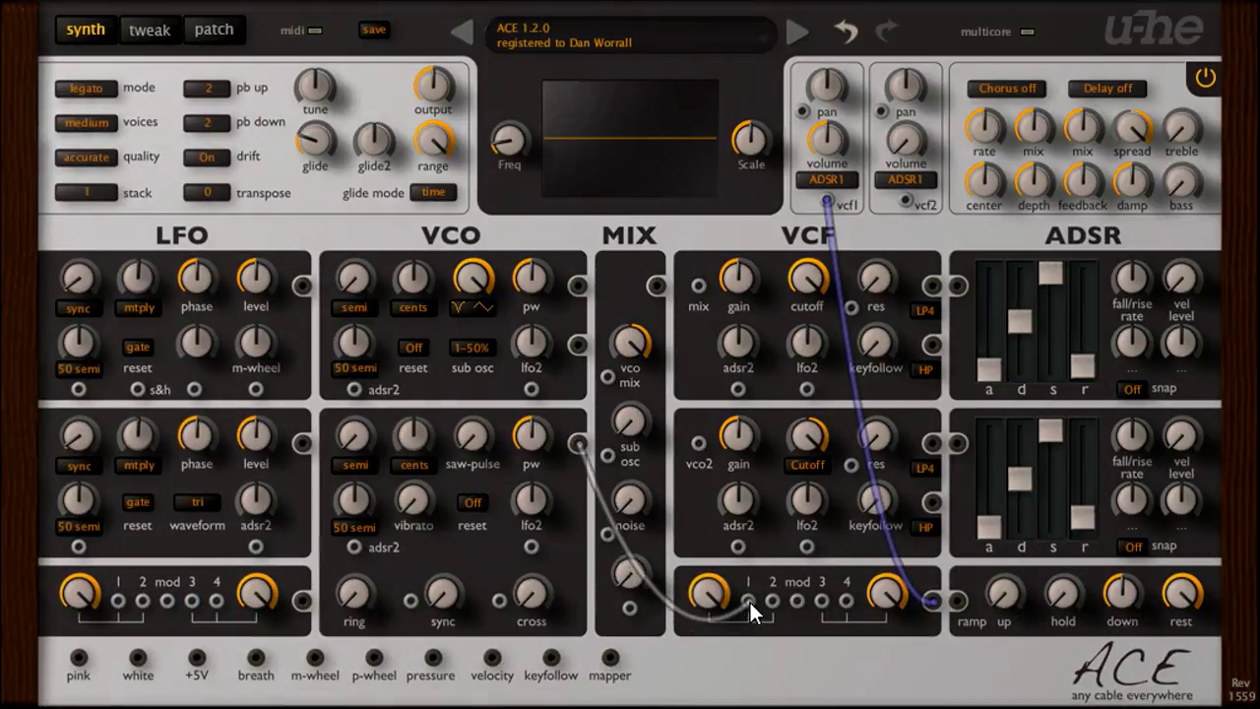
{"action": "left_click_drag", "start_coordinate": [579, 286], "coordinate": [799, 602]}
{"action": "mouse_move", "coordinate": [358, 285]}
{"action": "left_mouse_down"}
{"action": "mouse_move", "coordinate": [373, 145]}
{"action": "mouse_move", "coordinate": [364, 268]}
{"action": "left_mouse_up"}
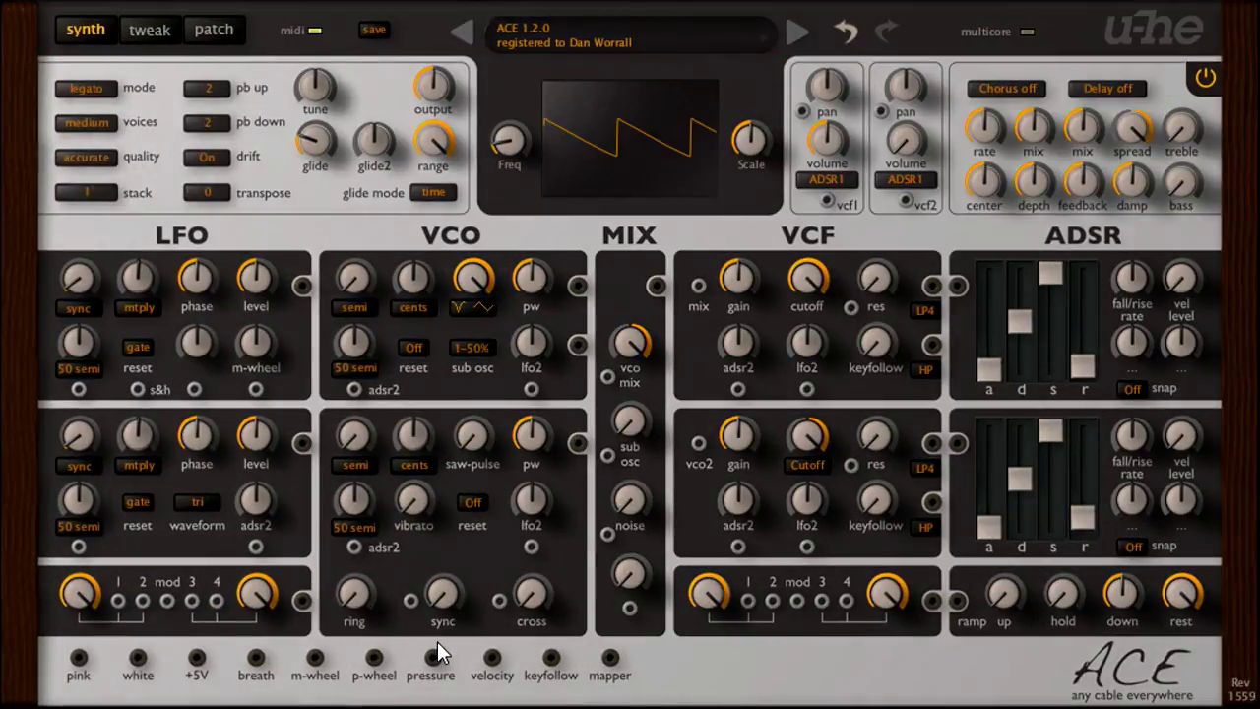
- Set the oscillator sync to 100.00 and sweep VCO 2's tuning up and back down to zero
{"action": "left_click", "coordinate": [446, 594]}
{"action": "left_click_drag", "start_coordinate": [446, 592], "coordinate": [443, 311]}
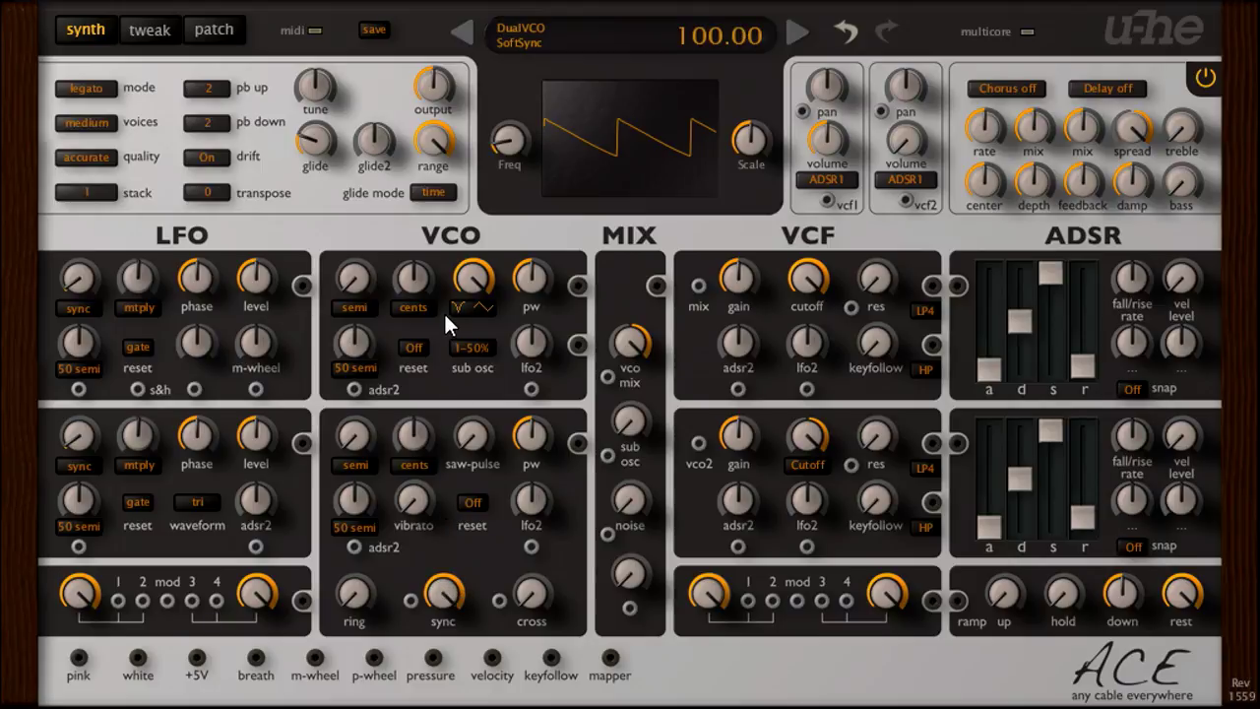
{"action": "left_click_drag", "start_coordinate": [357, 433], "coordinate": [354, 414]}
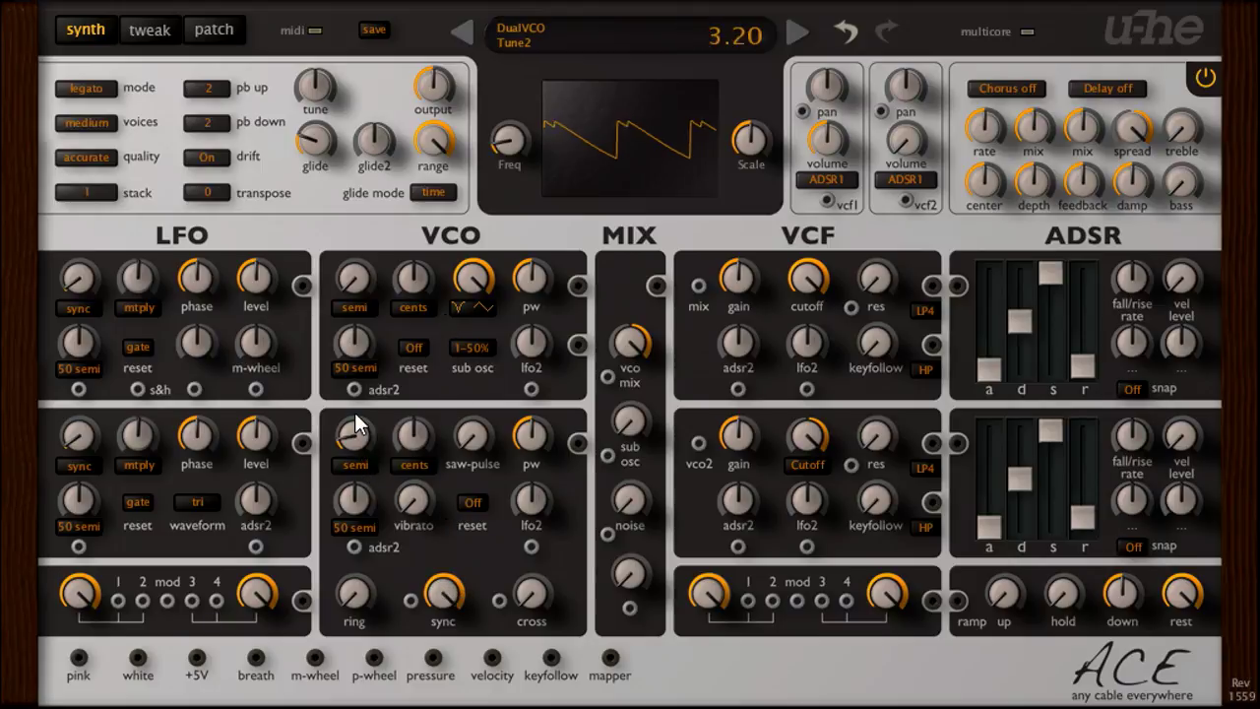
{"action": "left_click_drag", "start_coordinate": [348, 369], "coordinate": [361, 477]}
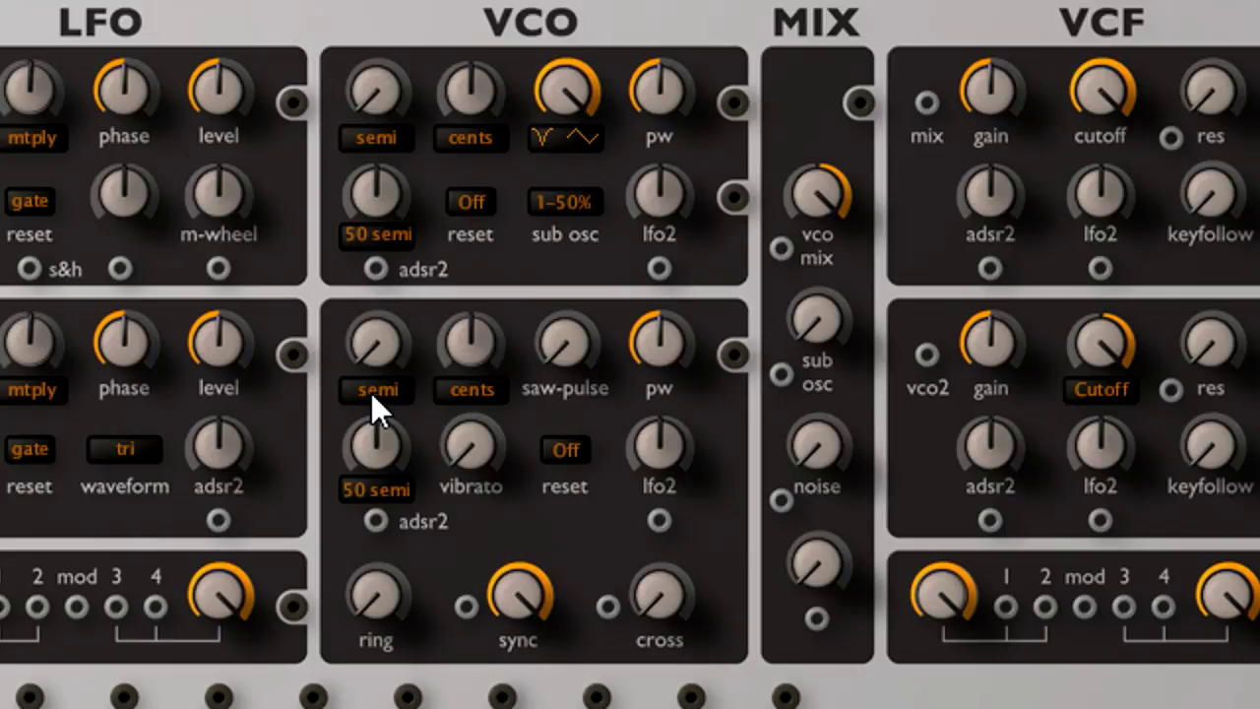
- Switch VCO 2's tuning mode to partial and adjust its tuning
{"action": "left_click", "coordinate": [374, 390]}
{"action": "left_click", "coordinate": [517, 465]}
{"action": "mouse_move", "coordinate": [374, 318]}
{"action": "left_mouse_down"}
{"action": "mouse_move", "coordinate": [394, 110]}
{"action": "mouse_move", "coordinate": [391, 324]}
{"action": "left_mouse_up"}
{"action": "right_click", "coordinate": [387, 342]}
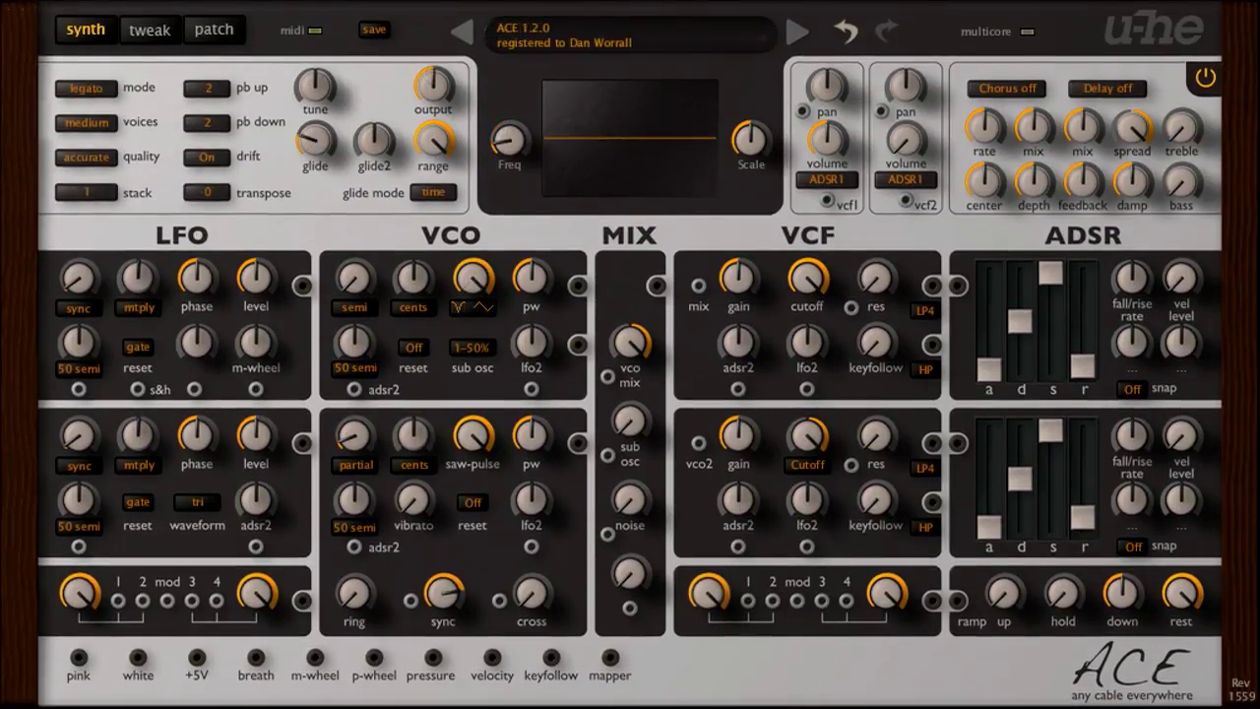
- Set VCO 2's ADSR 2 pitch modulation depth to 33.50, with ADSR 2's sustain at zero and a longer decay
{"action": "left_click_drag", "start_coordinate": [355, 506], "coordinate": [354, 414]}
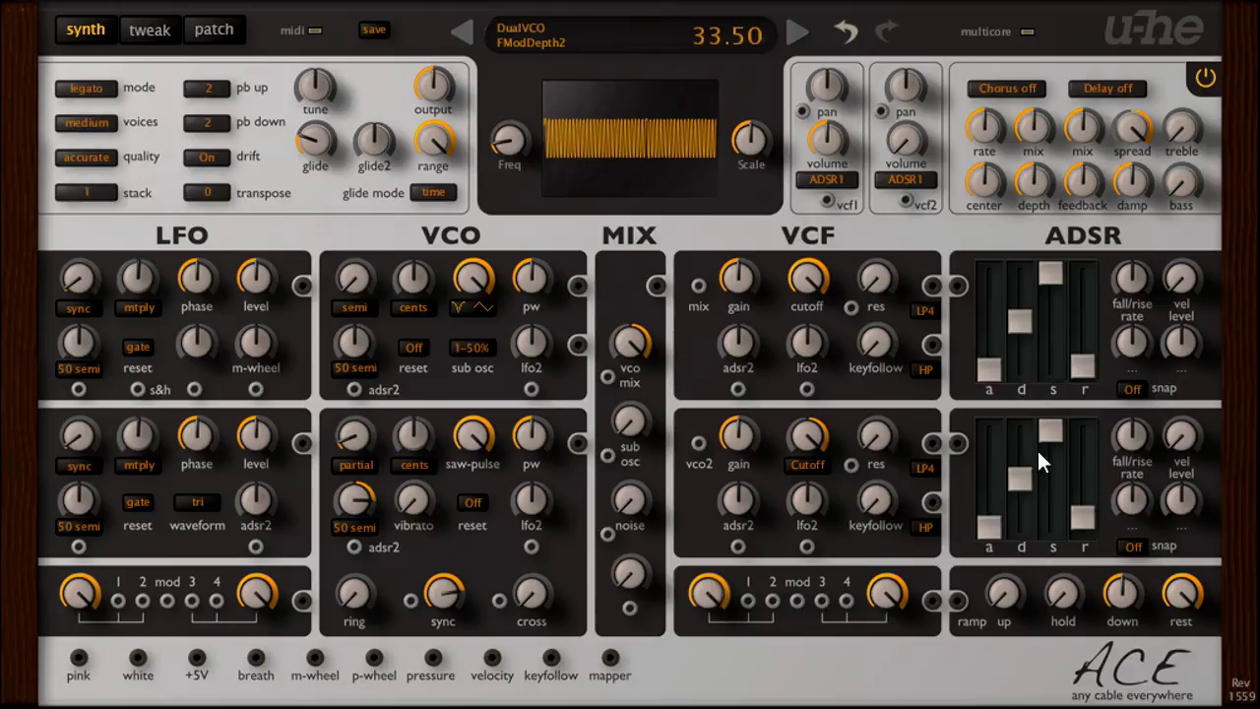
{"action": "left_click_drag", "start_coordinate": [1051, 433], "coordinate": [1048, 552]}
{"action": "left_click_drag", "start_coordinate": [1022, 481], "coordinate": [1027, 447]}
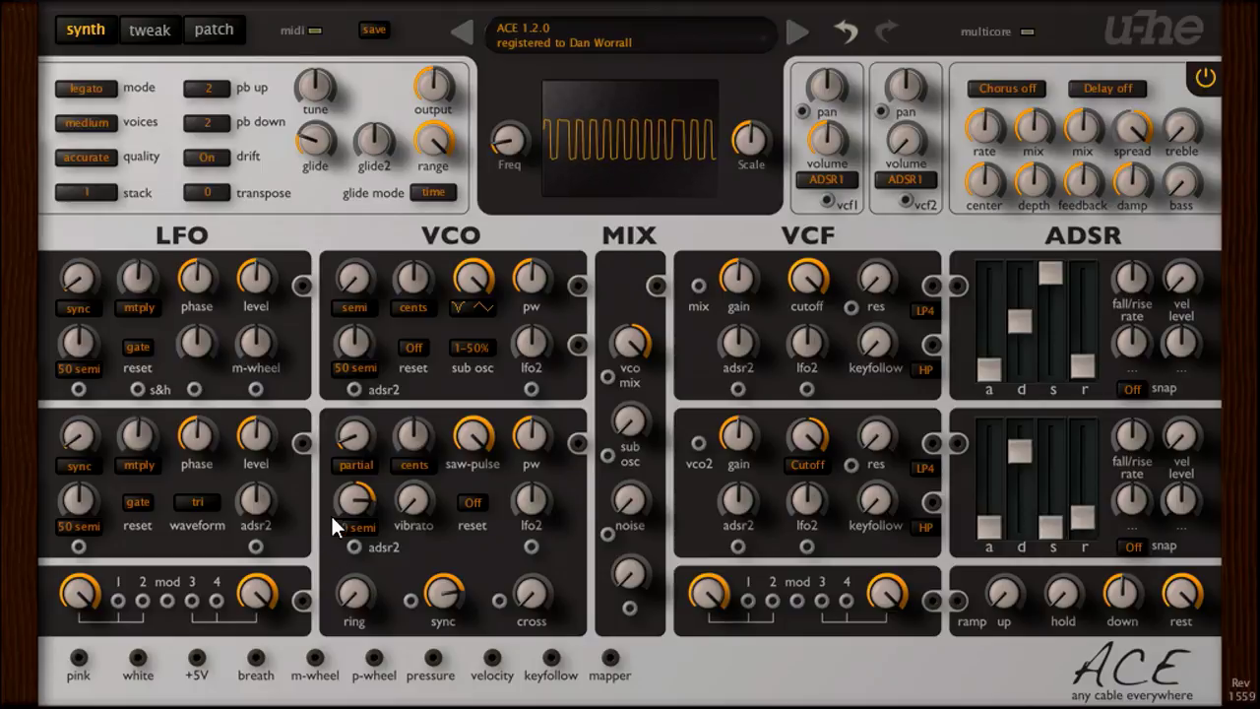
- Patch LFO 2's output into VCO 2's pitch modulation input, with LFO 2's tune at 0.40 and its reset on free
{"action": "left_click_drag", "start_coordinate": [304, 444], "coordinate": [351, 544]}
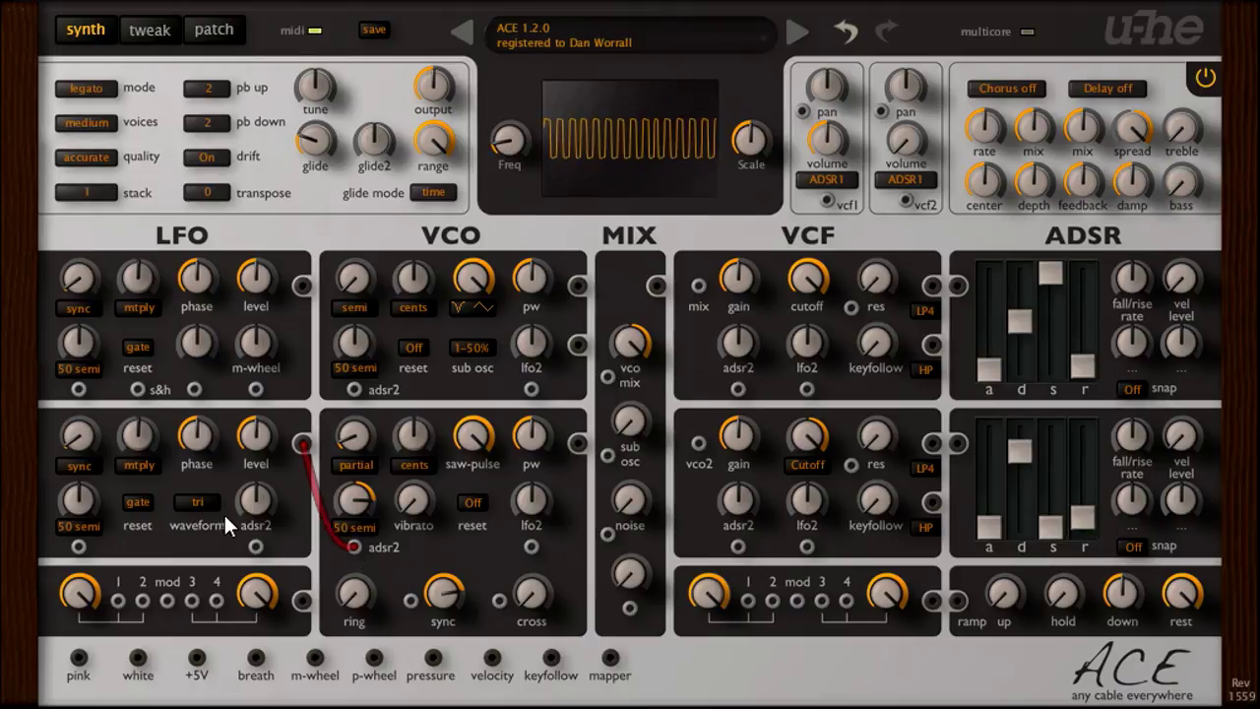
{"action": "left_click_drag", "start_coordinate": [89, 437], "coordinate": [89, 440]}
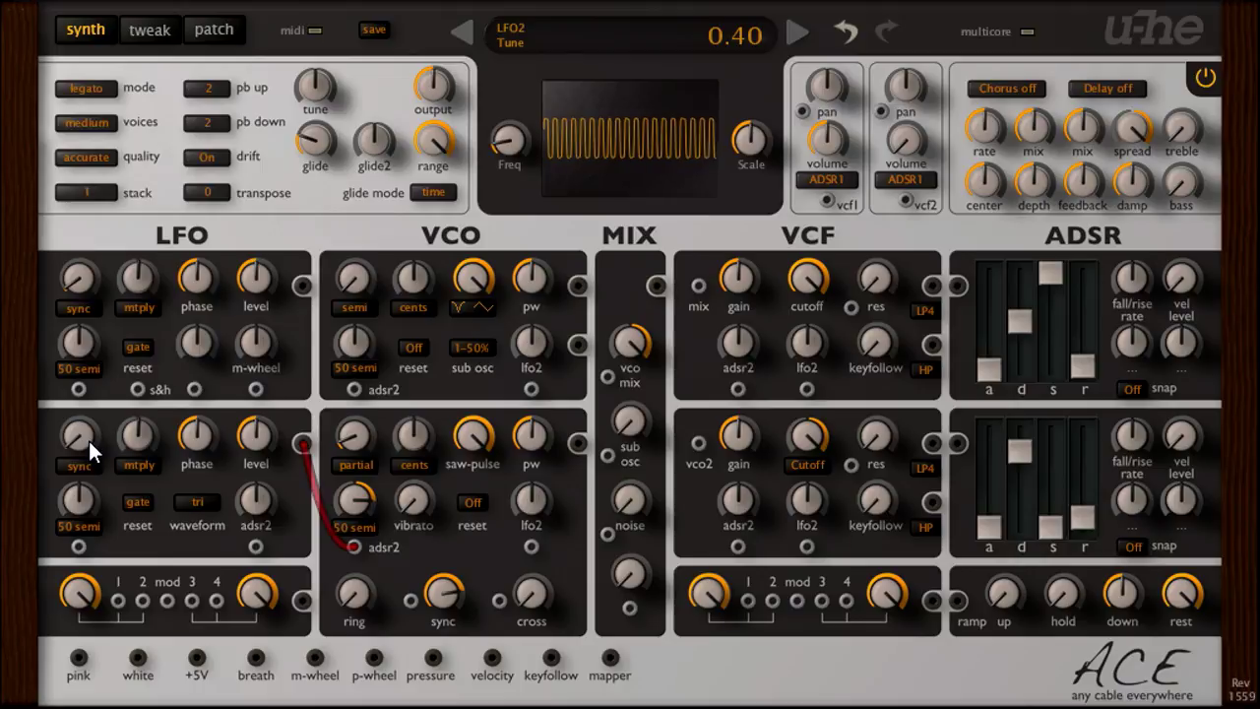
{"action": "left_click_drag", "start_coordinate": [148, 498], "coordinate": [148, 506]}
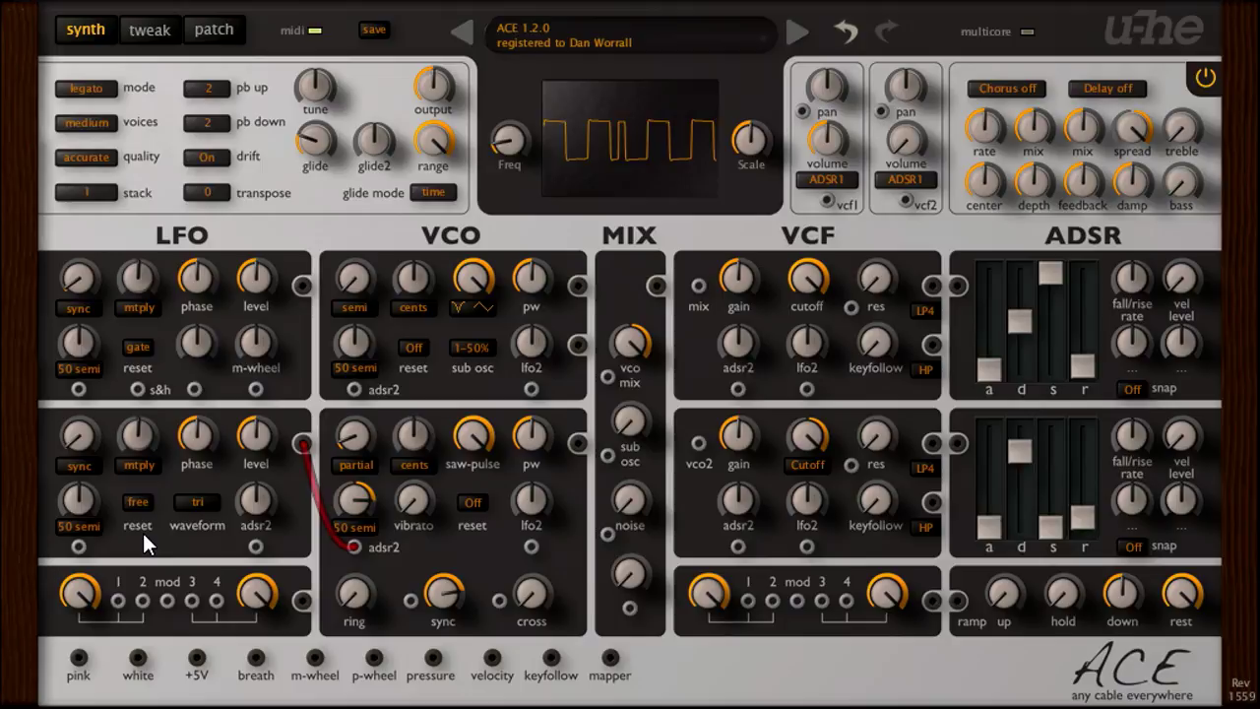
- Centre the VCO mix between both oscillators and blend in some sub oscillator plus noise at 16.50
{"action": "left_click_drag", "start_coordinate": [629, 352], "coordinate": [636, 384]}
{"action": "left_click", "coordinate": [638, 489]}
{"action": "left_click_drag", "start_coordinate": [638, 487], "coordinate": [637, 452]}
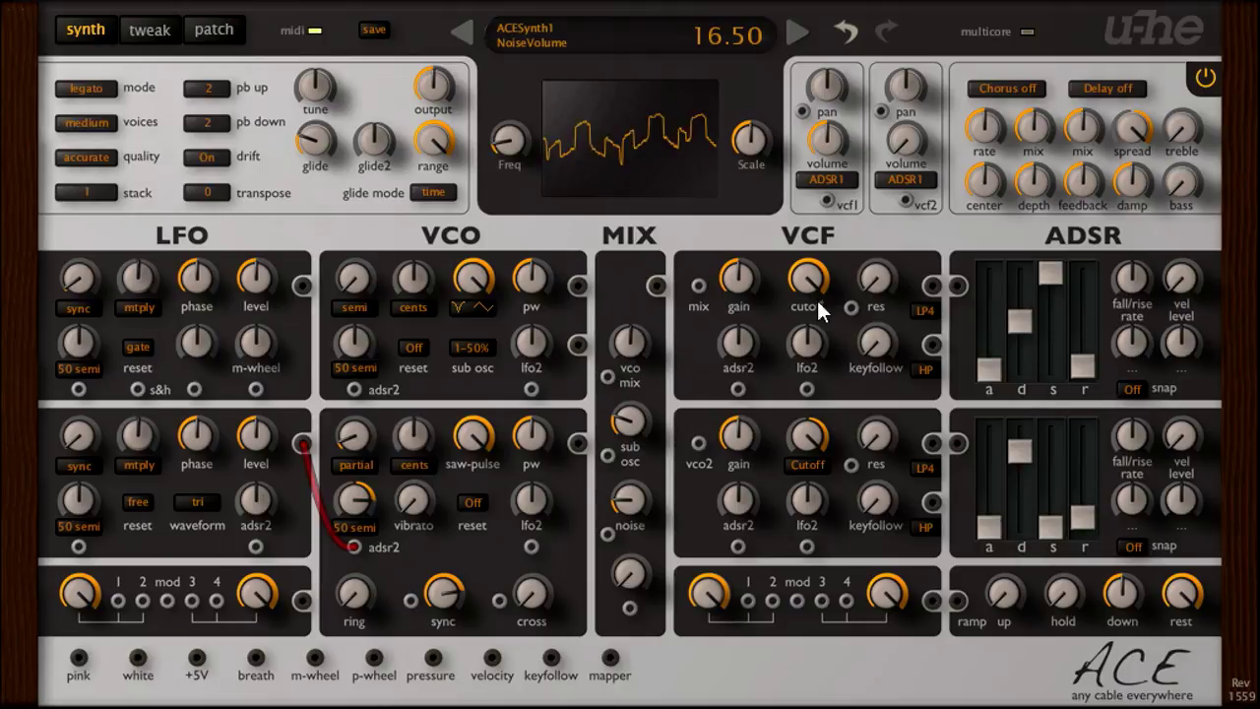
- Set VCF 1's cutoff to 59.00 with about half keyfollow, and add positive ADSR 2 modulation with a shorter ADSR 2 decay
{"action": "left_click_drag", "start_coordinate": [823, 275], "coordinate": [799, 392]}
{"action": "left_click_drag", "start_coordinate": [868, 347], "coordinate": [875, 237]}
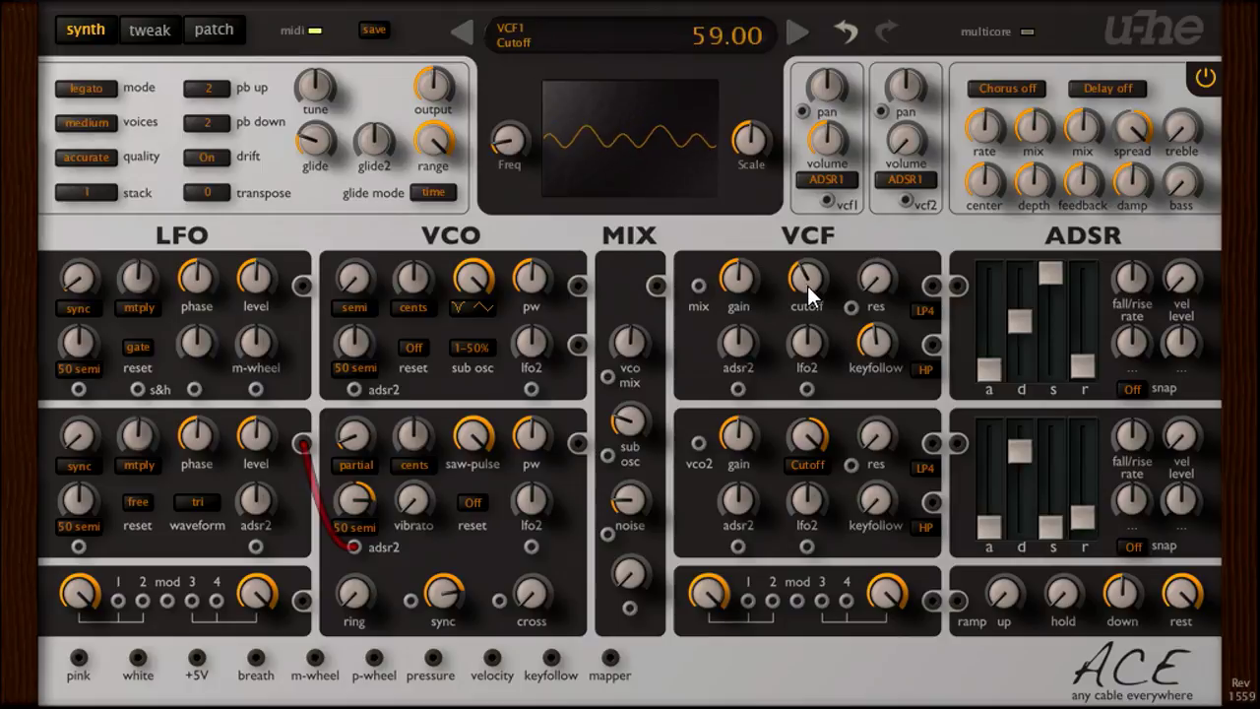
{"action": "left_click_drag", "start_coordinate": [746, 340], "coordinate": [755, 315]}
{"action": "left_click_drag", "start_coordinate": [1027, 445], "coordinate": [1025, 485]}
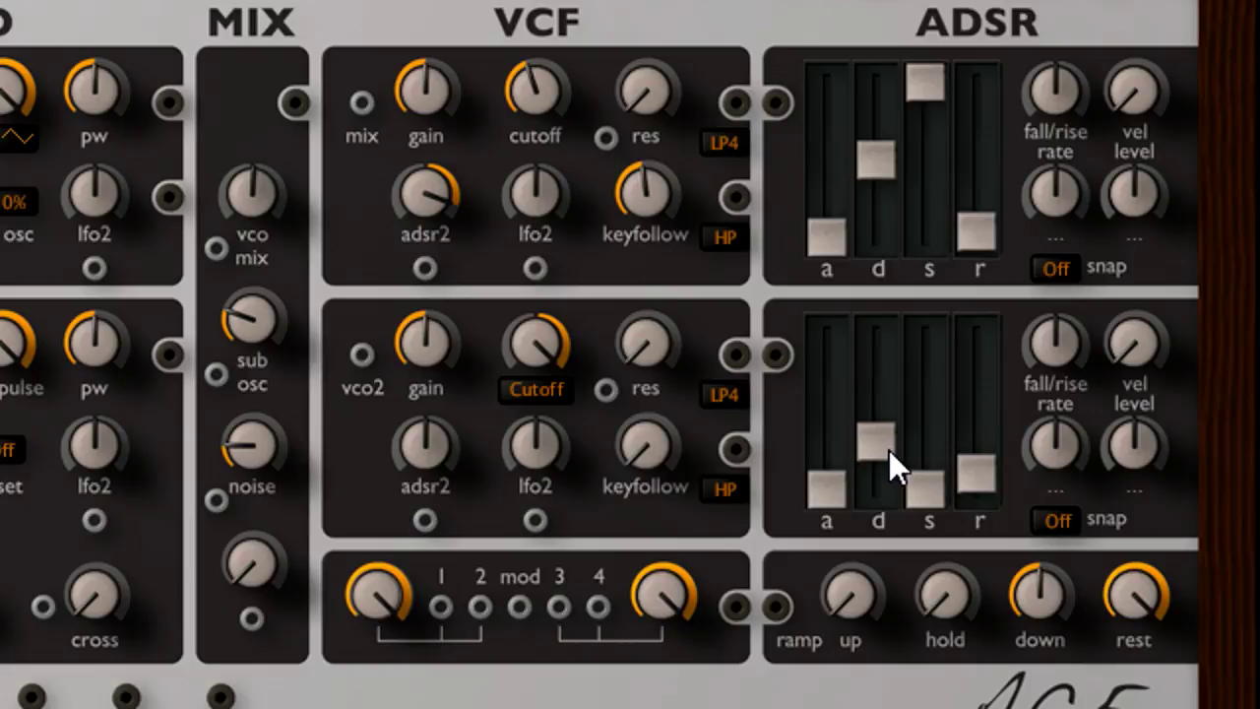
- Raise ADSR 2's velocity level to about three quarters and move its fall/rise rate slightly positive
{"action": "left_click_drag", "start_coordinate": [1145, 344], "coordinate": [1111, 20]}
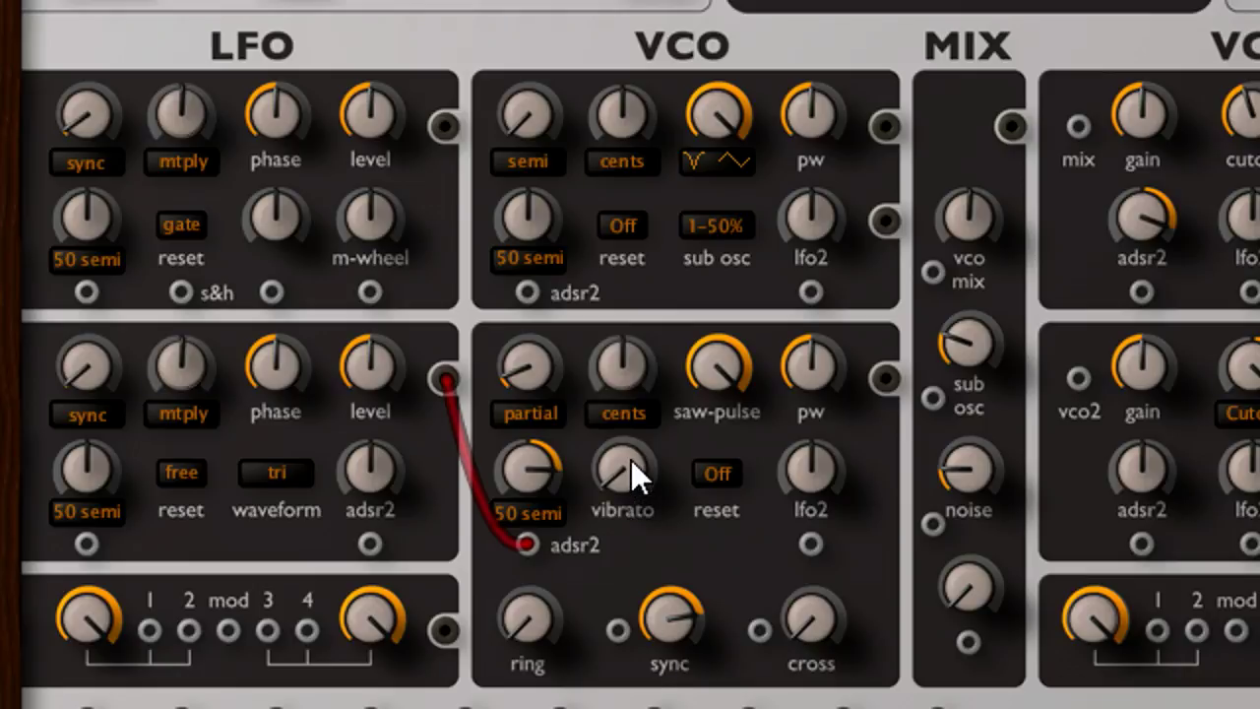
- Add a little vibrato to VCO 2 and set LFO 1 to Hertz at 5.60, with zero level and positive m-wheel depth
{"action": "left_click_drag", "start_coordinate": [635, 430], "coordinate": [639, 398]}
{"action": "left_click", "coordinate": [106, 162]}
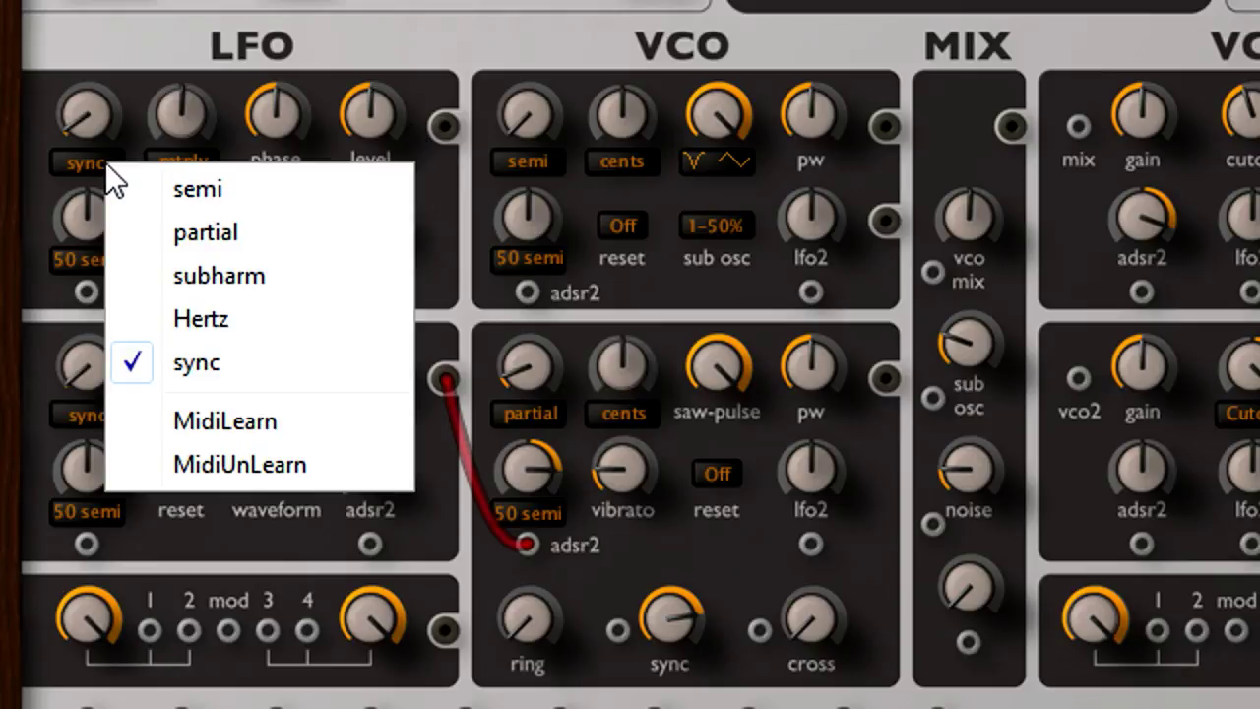
{"action": "left_click", "coordinate": [230, 313]}
{"action": "left_click_drag", "start_coordinate": [104, 121], "coordinate": [99, 73]}
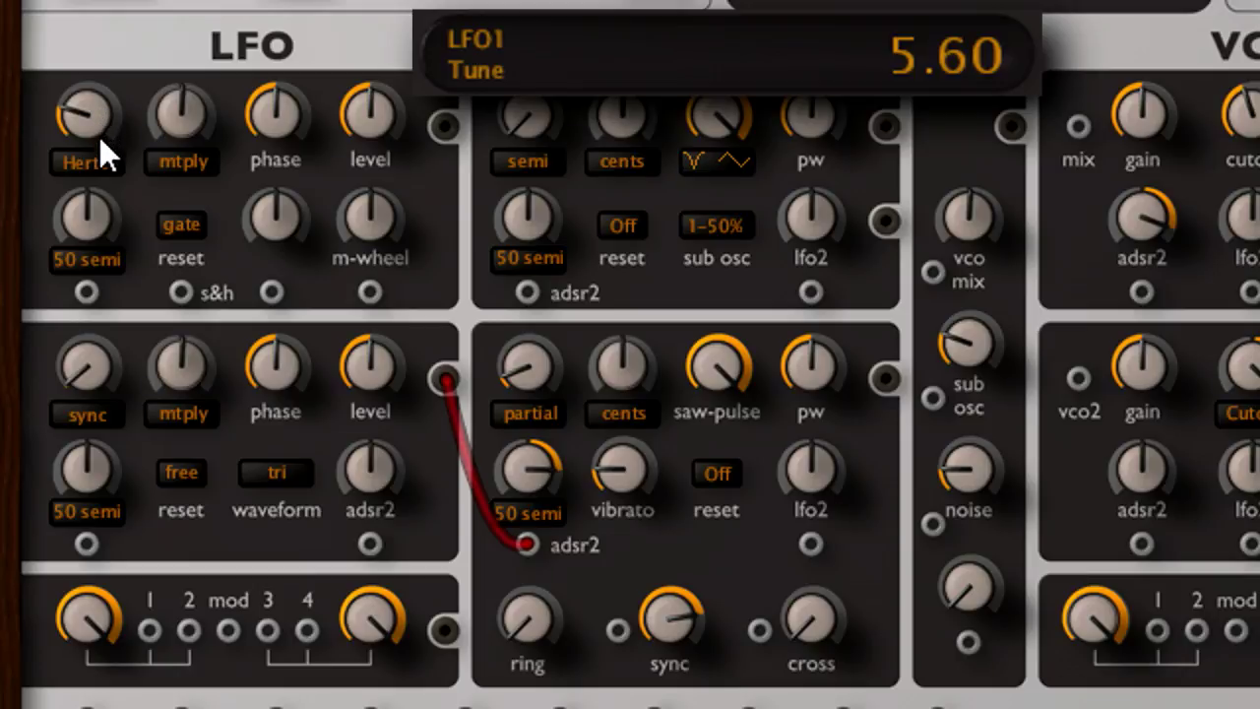
{"action": "left_click_drag", "start_coordinate": [365, 117], "coordinate": [369, 228]}
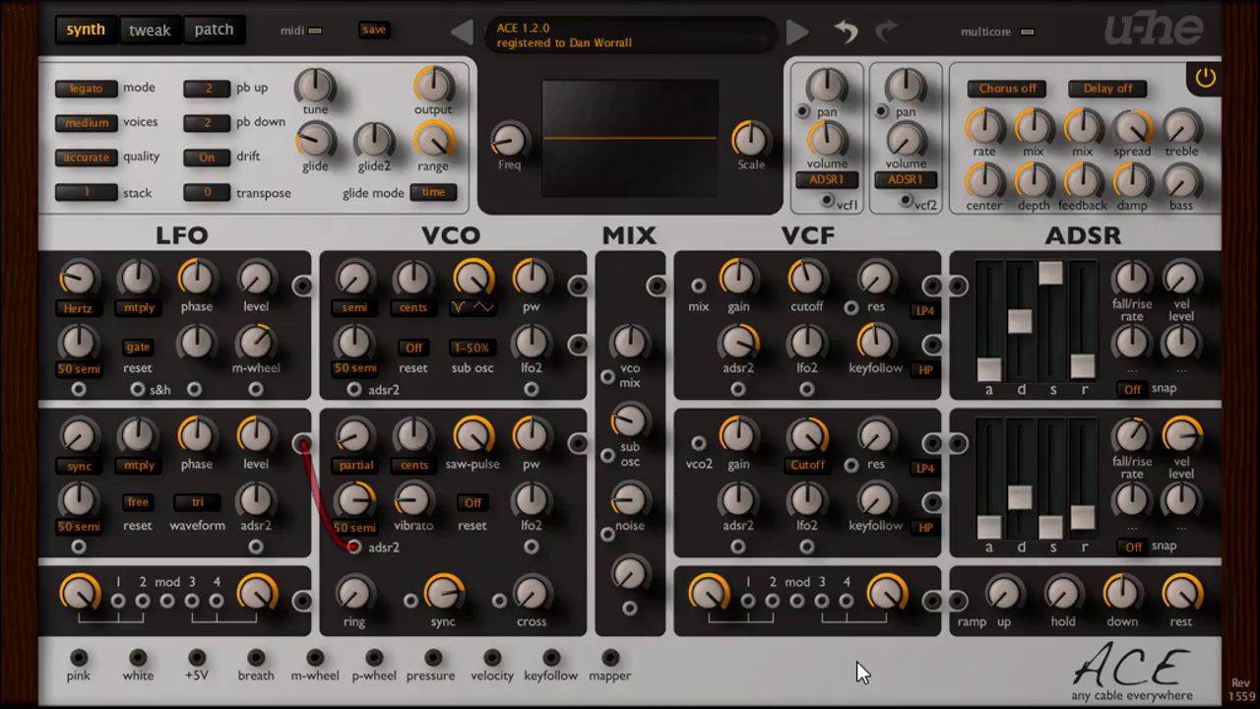
- Run the filters in series by patching VCF 1's LP4 output into VCF 2, with VoiceMix 1 volume at zero and VoiceMix 2 at 47.50
{"action": "left_click_drag", "start_coordinate": [934, 291], "coordinate": [698, 443]}
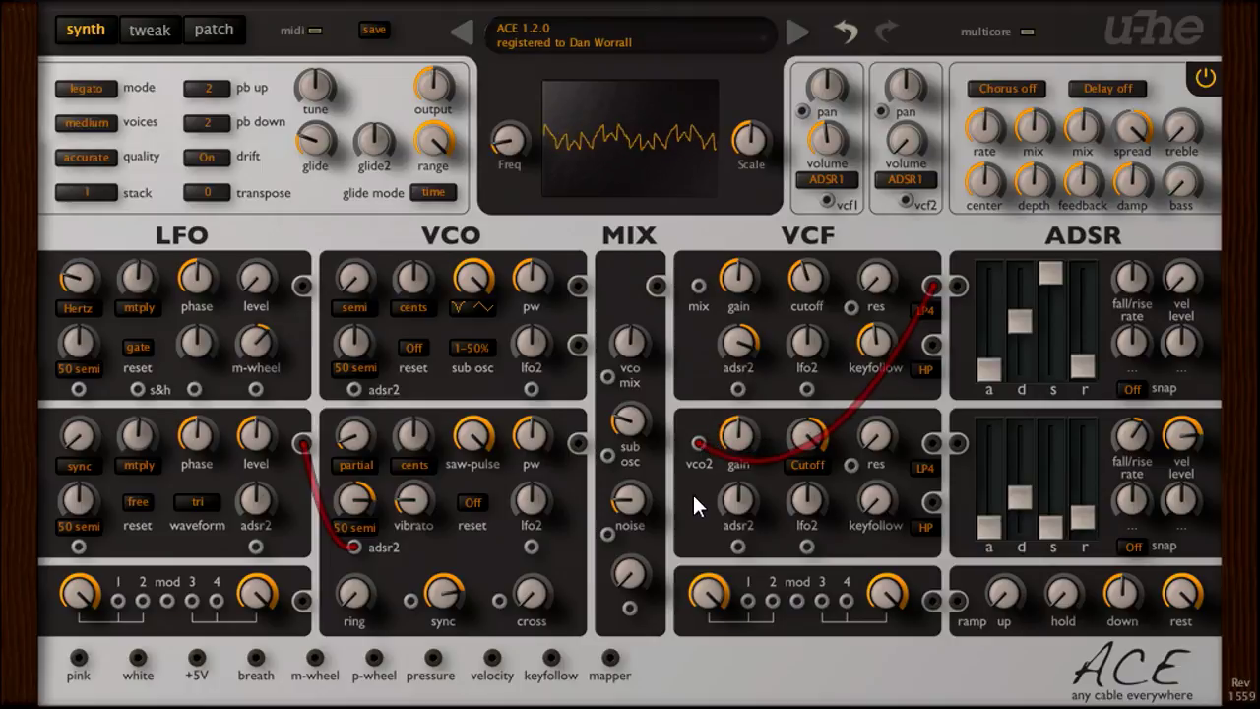
{"action": "left_click_drag", "start_coordinate": [830, 139], "coordinate": [823, 286]}
{"action": "left_click_drag", "start_coordinate": [911, 143], "coordinate": [907, 24]}
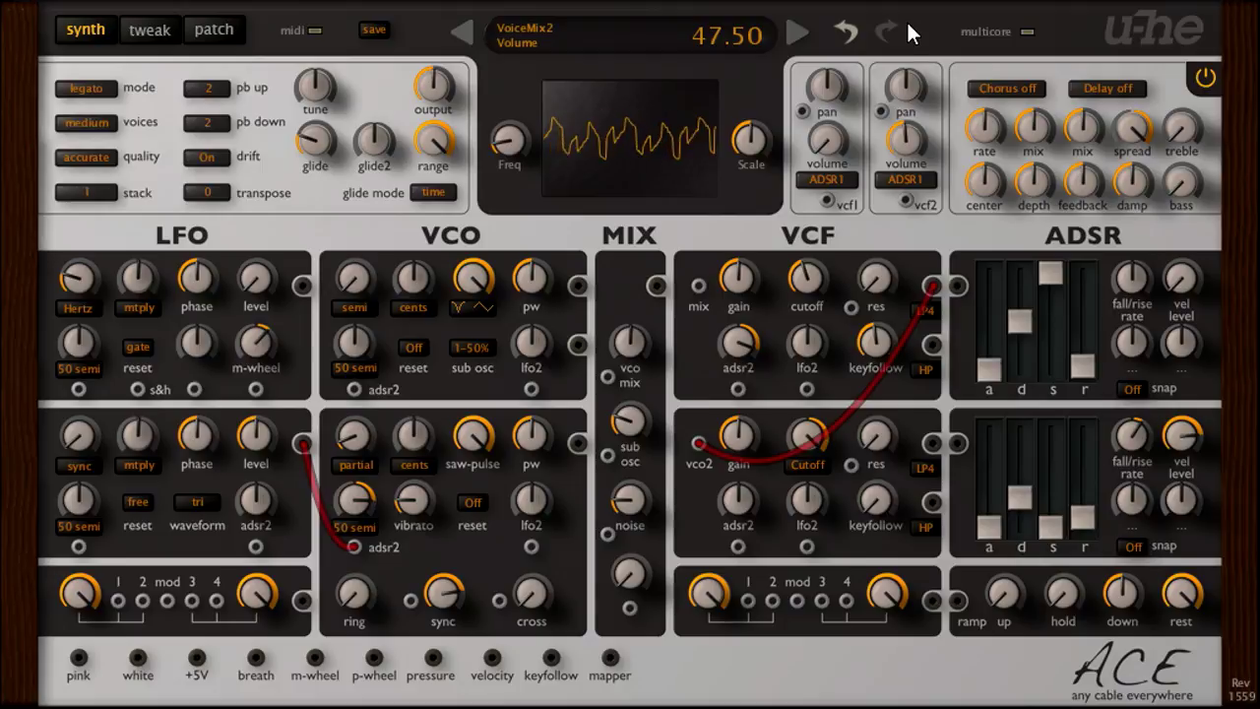
- Raise VCF 2's resonance and sweep its cutoff, ending at 100.00
{"action": "left_click_drag", "start_coordinate": [817, 431], "coordinate": [805, 467]}
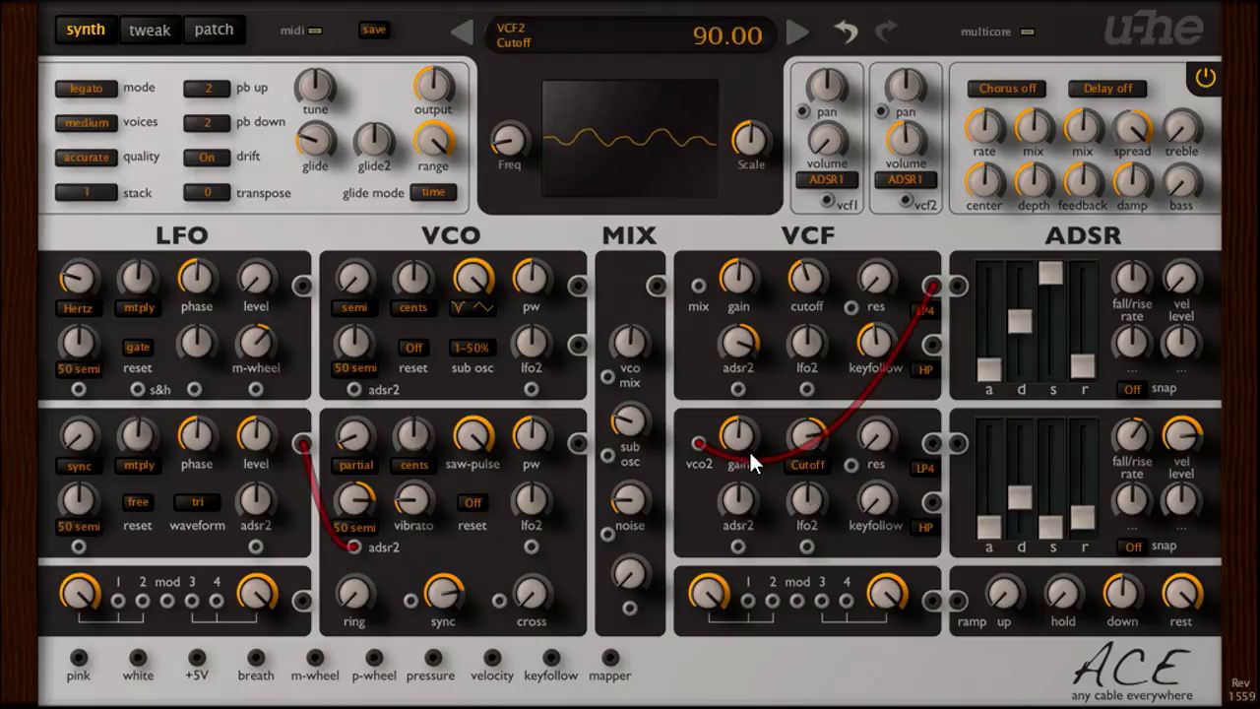
{"action": "left_click_drag", "start_coordinate": [875, 446], "coordinate": [875, 354]}
{"action": "mouse_move", "coordinate": [805, 436]}
{"action": "left_mouse_down"}
{"action": "mouse_move", "coordinate": [803, 456]}
{"action": "mouse_move", "coordinate": [809, 417]}
{"action": "mouse_move", "coordinate": [811, 429]}
{"action": "left_mouse_up"}
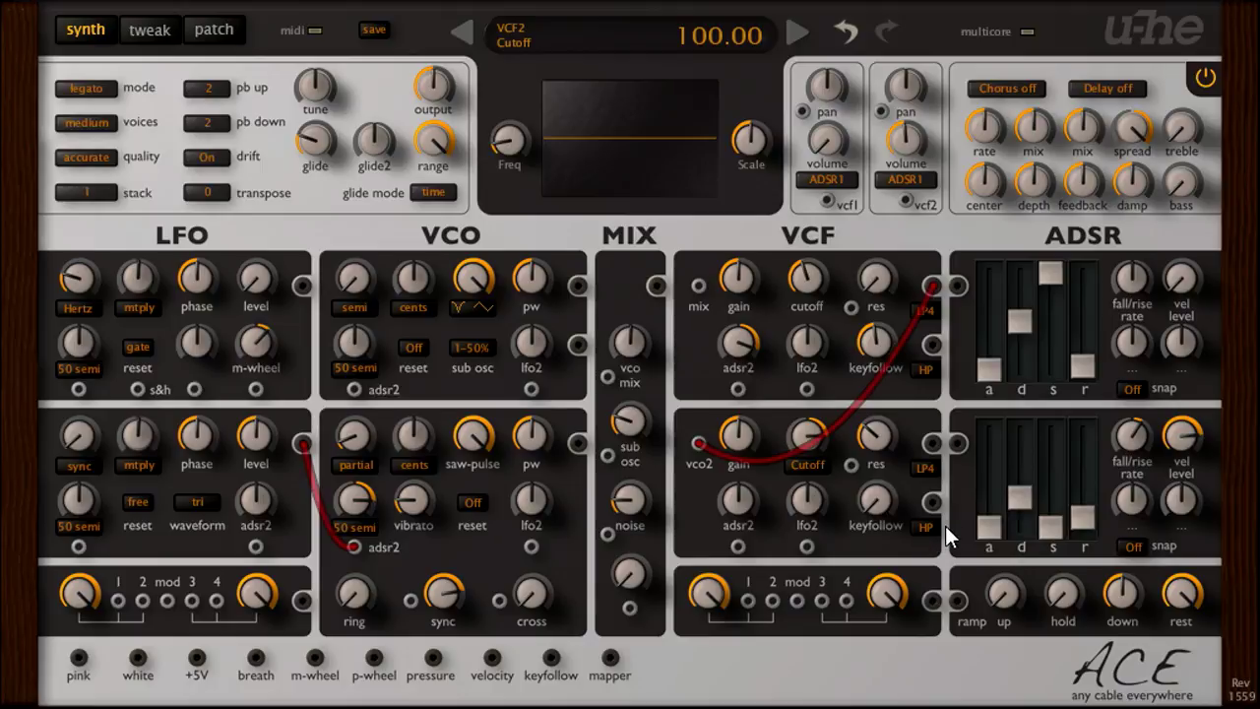
- Patch VCF 2's HP output into the VoiceMix 2 input and set VCF 2's cutoff to 52.00
{"action": "left_click_drag", "start_coordinate": [934, 502], "coordinate": [906, 200]}
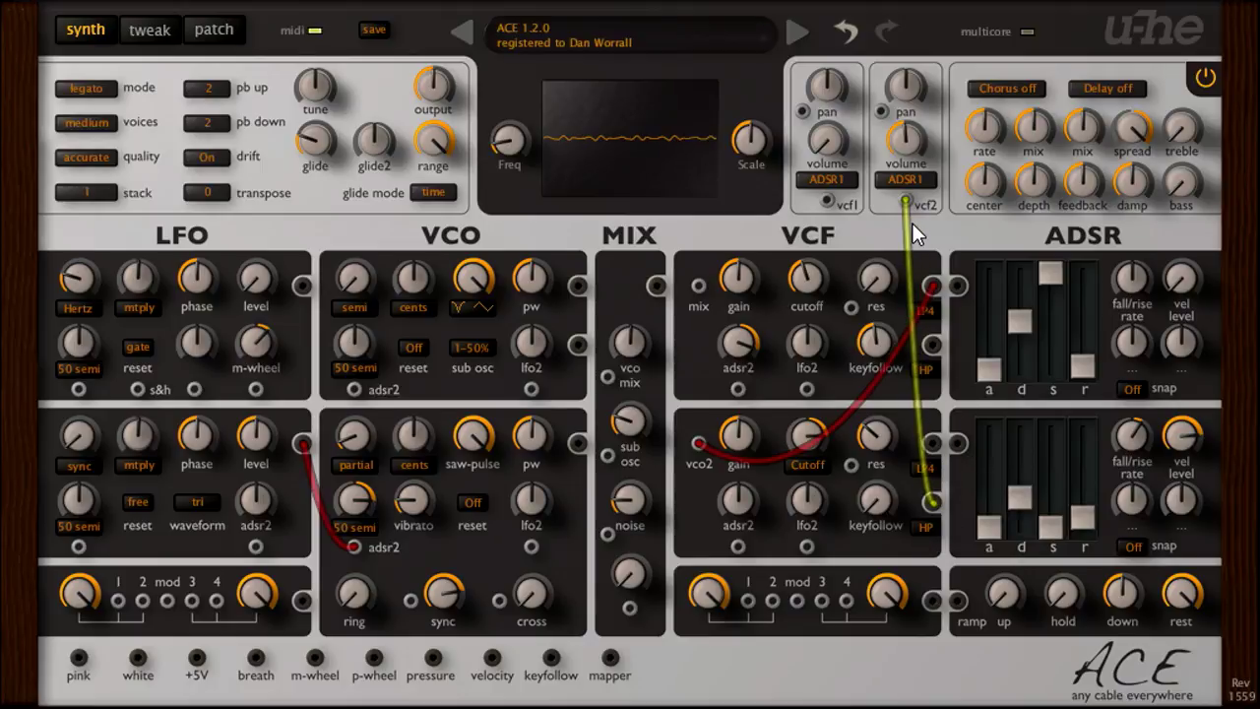
{"action": "mouse_move", "coordinate": [805, 432]}
{"action": "left_mouse_down"}
{"action": "mouse_move", "coordinate": [804, 462]}
{"action": "mouse_move", "coordinate": [806, 394]}
{"action": "mouse_move", "coordinate": [807, 444]}
{"action": "left_mouse_up"}
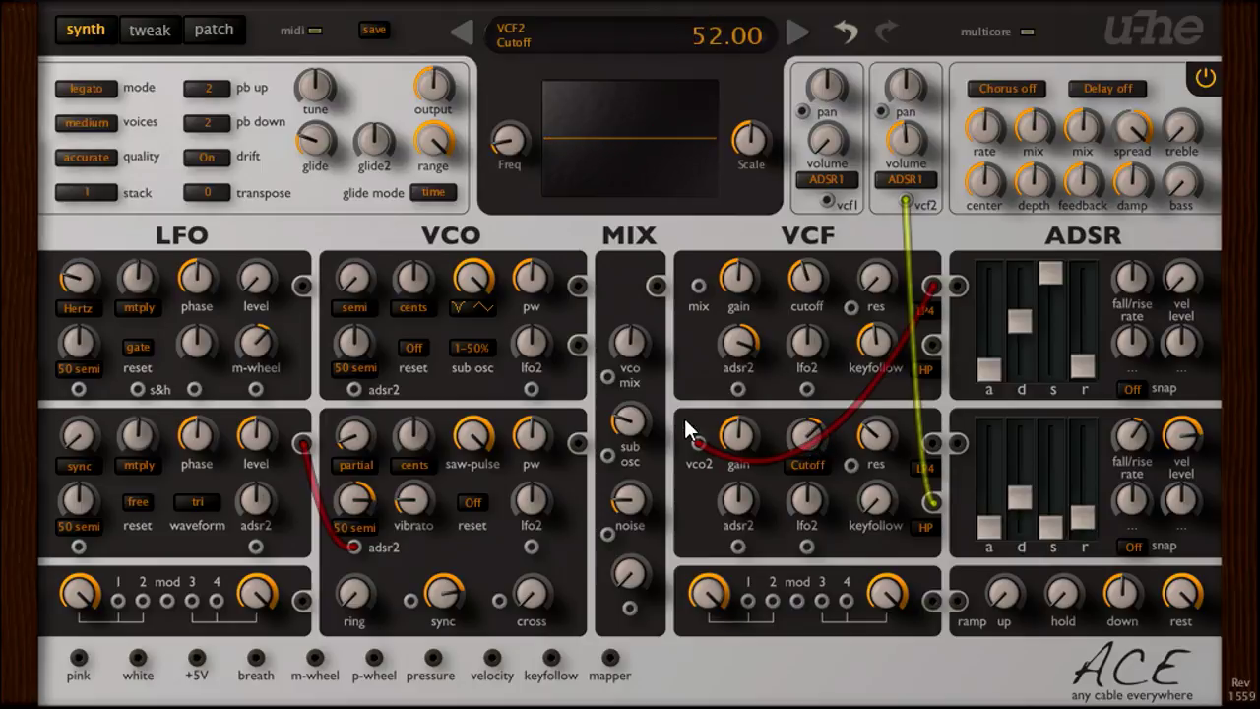
- Feed VCF 2 from the mixer output in parallel with VCF 1, setting VoiceMix 1 volume to 36.50 and VCF 2's cutoff to 86.00
{"action": "left_click_drag", "start_coordinate": [659, 286], "coordinate": [698, 445]}
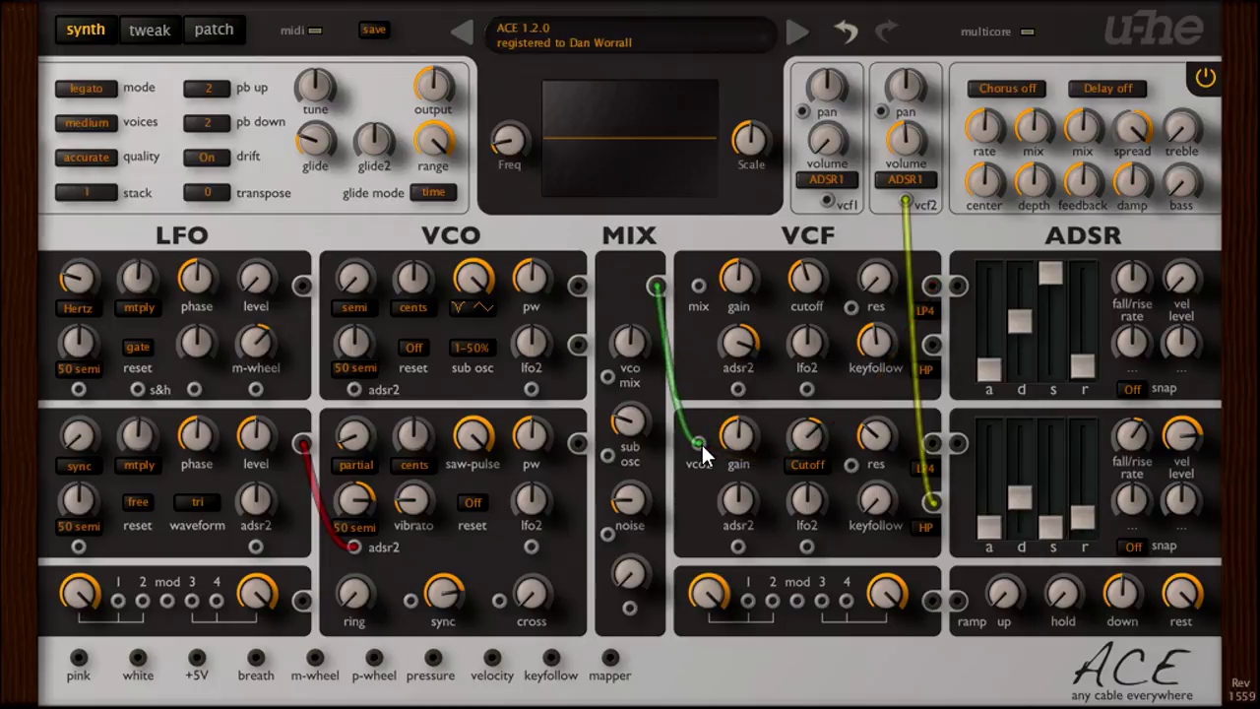
{"action": "left_click_drag", "start_coordinate": [827, 141], "coordinate": [831, 50]}
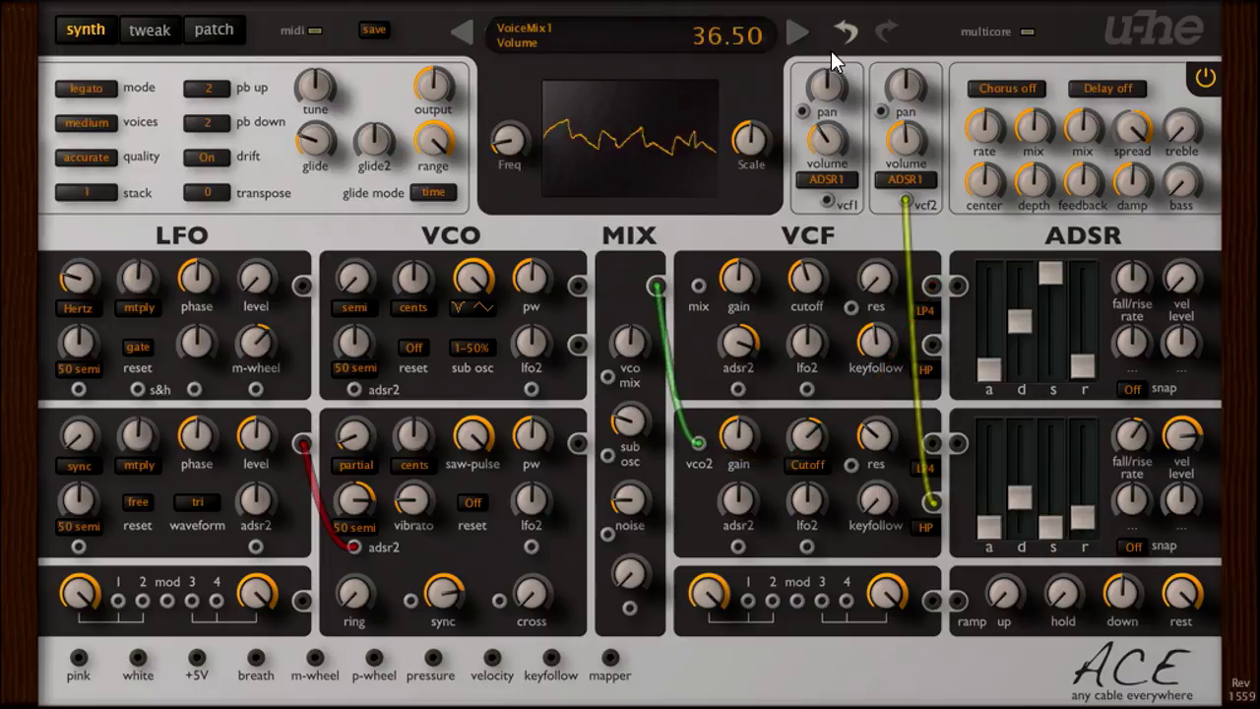
{"action": "mouse_move", "coordinate": [816, 433]}
{"action": "left_mouse_down"}
{"action": "mouse_move", "coordinate": [804, 427]}
{"action": "mouse_move", "coordinate": [807, 391]}
{"action": "mouse_move", "coordinate": [808, 458]}
{"action": "mouse_move", "coordinate": [818, 378]}
{"action": "mouse_move", "coordinate": [814, 447]}
{"action": "mouse_move", "coordinate": [813, 402]}
{"action": "mouse_move", "coordinate": [815, 422]}
{"action": "left_mouse_up"}
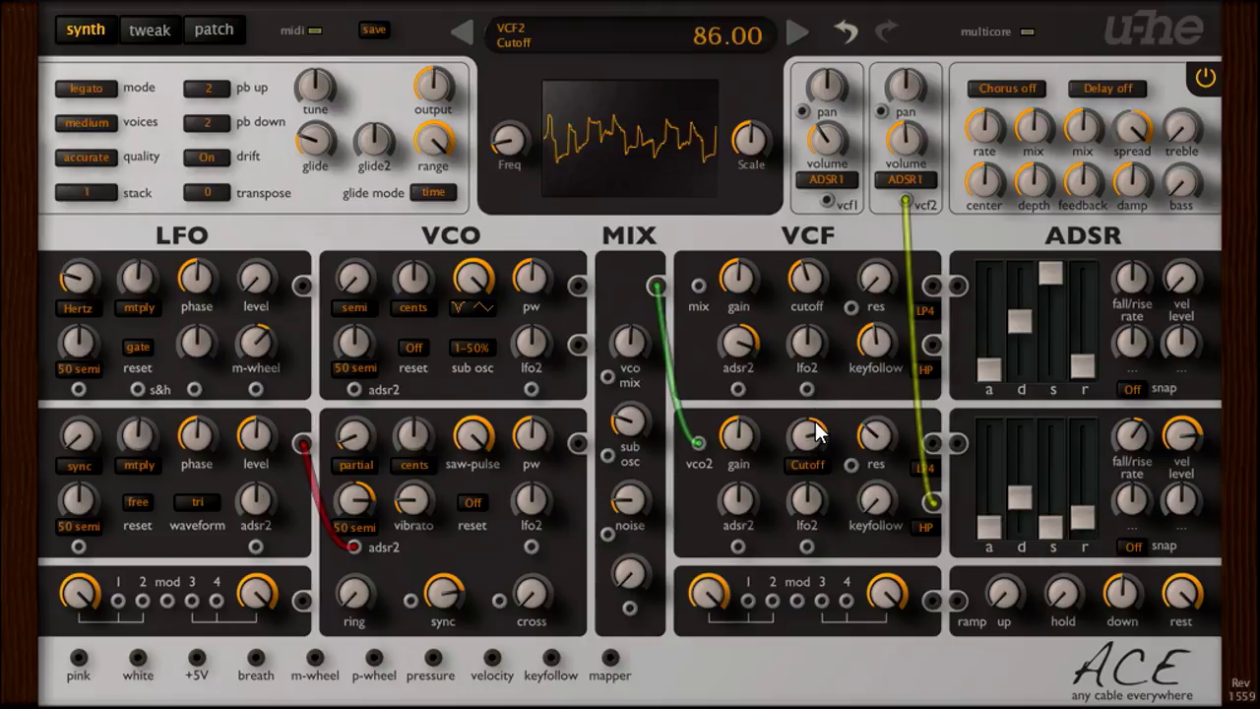
- Patch the mixer output into VCF 1's input and chain VCF 2's input from there, replacing the direct mixer cable
{"action": "left_click_drag", "start_coordinate": [657, 286], "coordinate": [700, 286]}
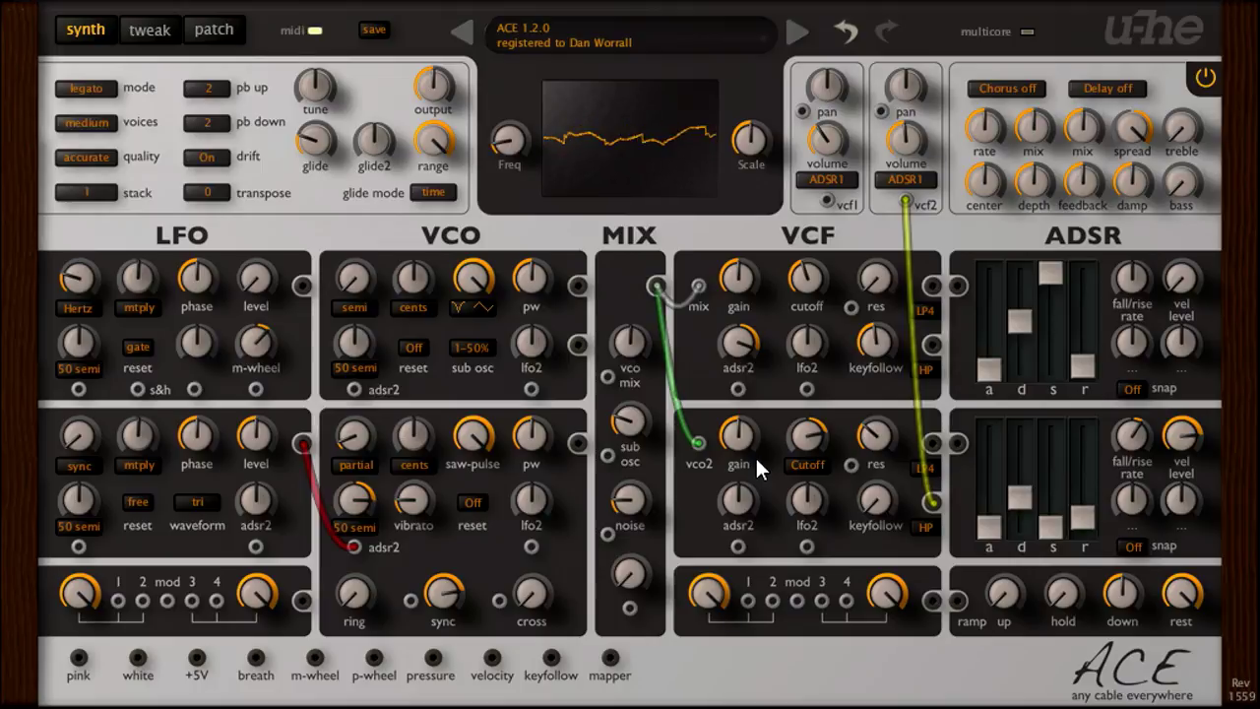
{"action": "left_click_drag", "start_coordinate": [704, 445], "coordinate": [683, 385]}
{"action": "left_click_drag", "start_coordinate": [701, 442], "coordinate": [699, 287]}
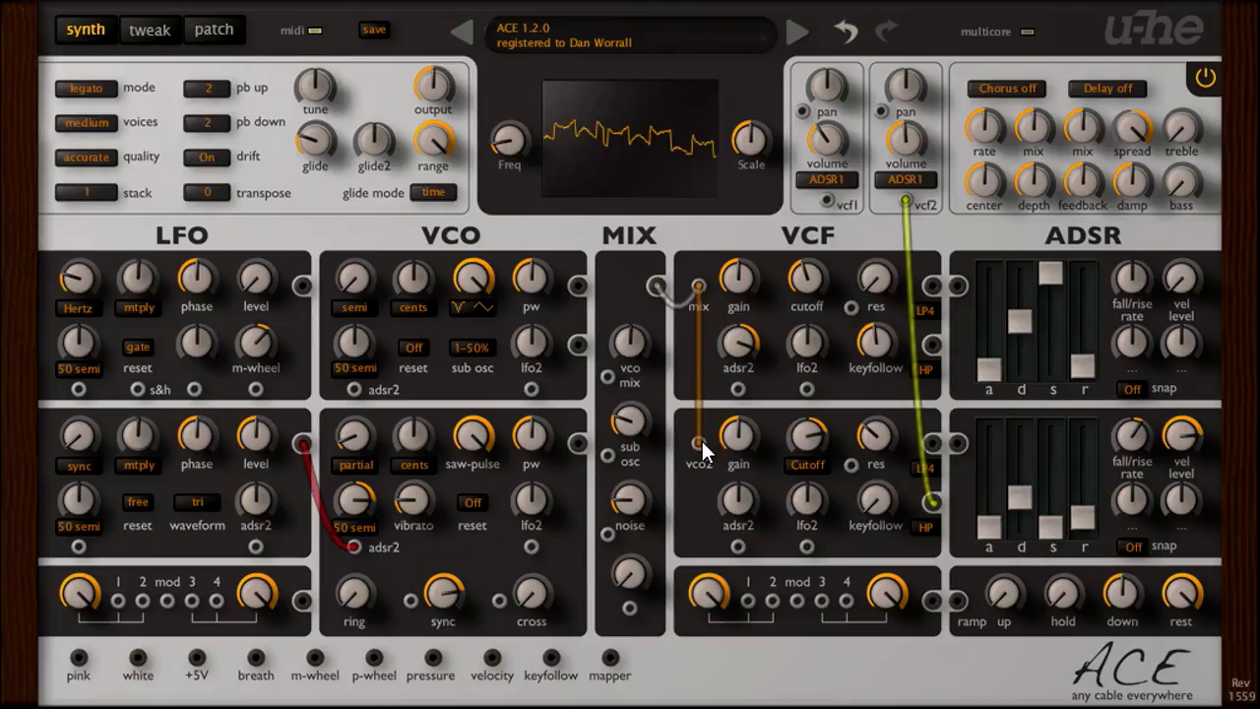
- Switch VCF 2's second output from HP to BP, with its cutoff at 78.00 and resonance at 37.50
{"action": "mouse_move", "coordinate": [799, 442]}
{"action": "left_mouse_down"}
{"action": "mouse_move", "coordinate": [803, 463]}
{"action": "mouse_move", "coordinate": [807, 405]}
{"action": "mouse_move", "coordinate": [806, 443]}
{"action": "left_mouse_up"}
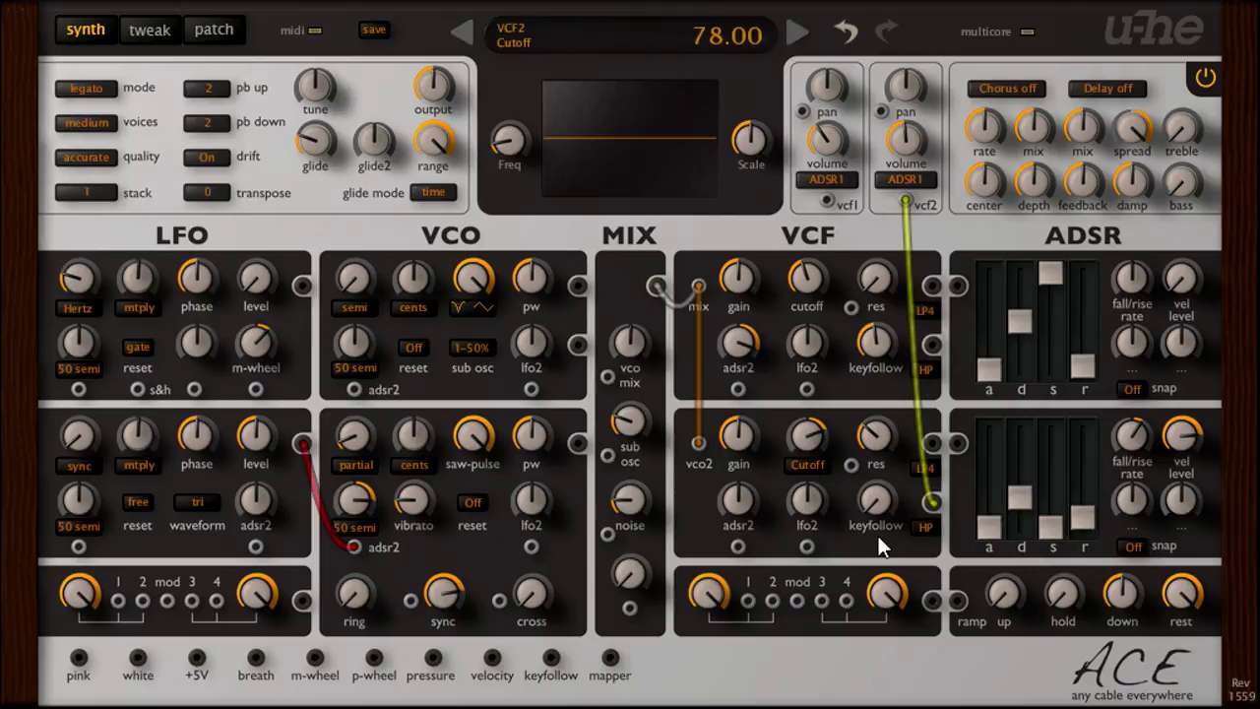
{"action": "left_click", "coordinate": [928, 526]}
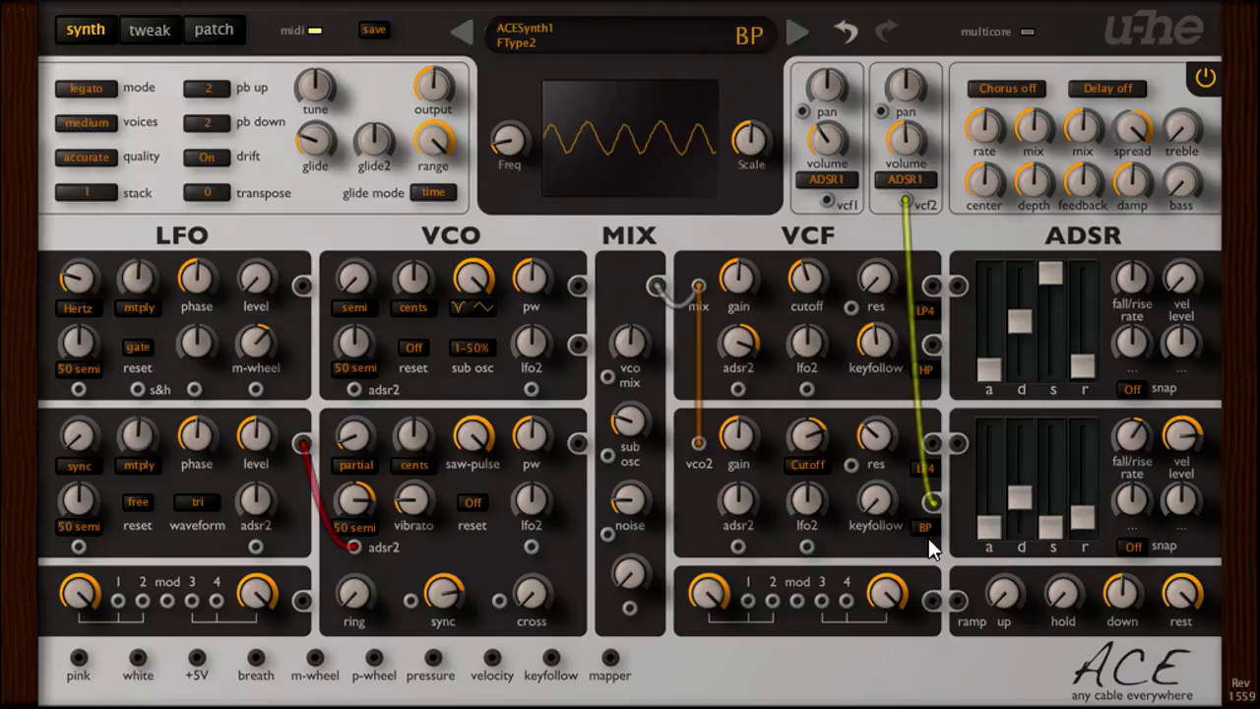
{"action": "left_click_drag", "start_coordinate": [878, 433], "coordinate": [880, 417]}
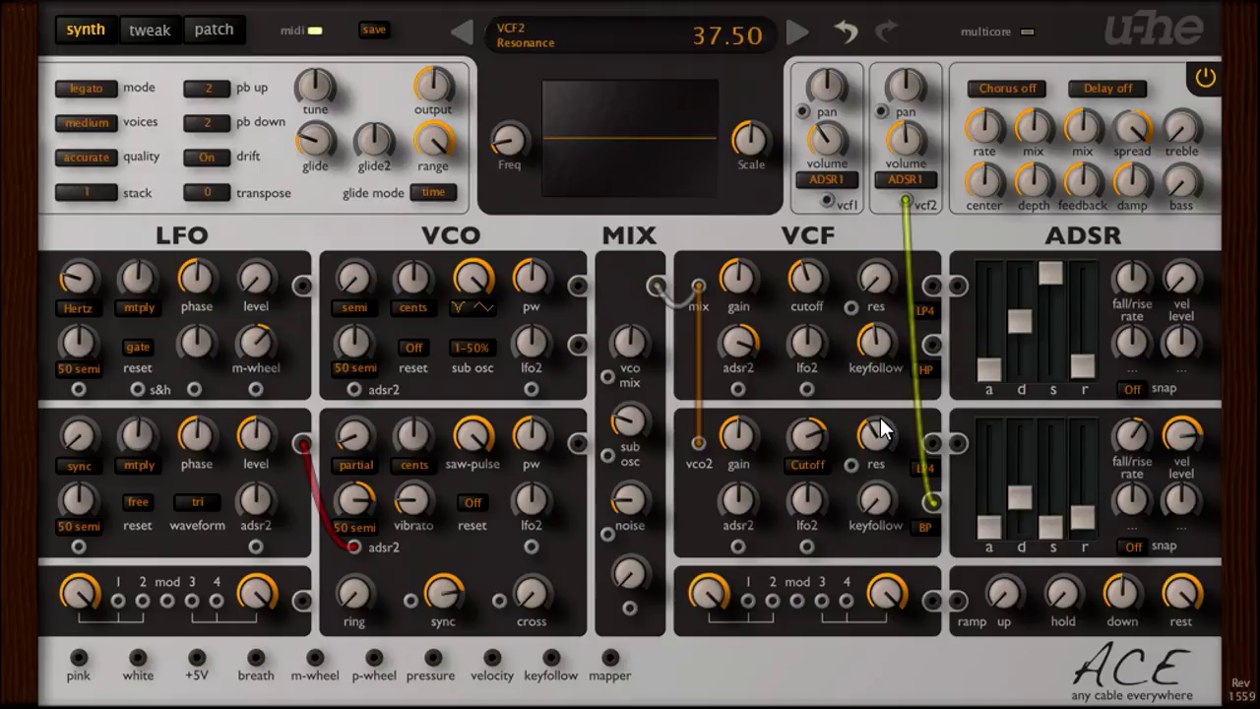
- Modulate VCF 2 with a negative ADSR 2 amount and an LFO 2 depth of 26.00, and set its cutoff to 86.00
{"action": "left_click_drag", "start_coordinate": [745, 501], "coordinate": [743, 527]}
{"action": "left_click_drag", "start_coordinate": [809, 503], "coordinate": [811, 487]}
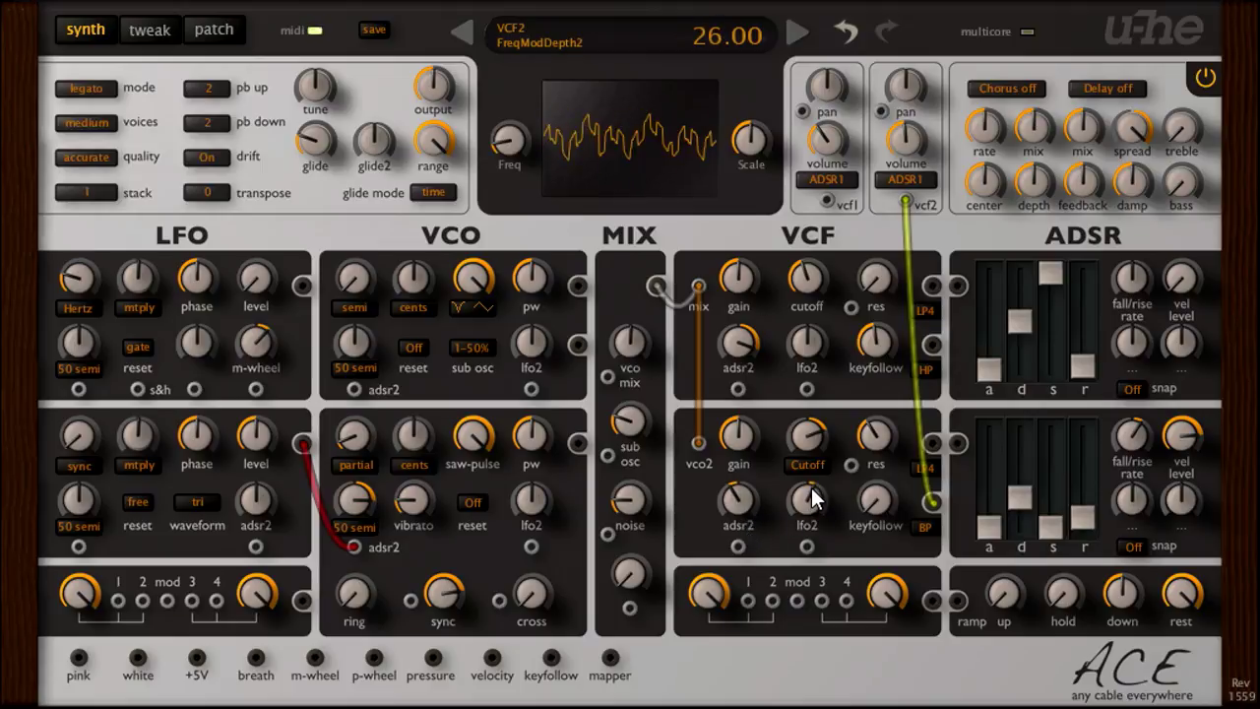
{"action": "mouse_move", "coordinate": [809, 443]}
{"action": "left_mouse_down"}
{"action": "mouse_move", "coordinate": [808, 455]}
{"action": "mouse_move", "coordinate": [809, 425]}
{"action": "mouse_move", "coordinate": [811, 449]}
{"action": "left_mouse_up"}
{"action": "left_click", "coordinate": [743, 505]}
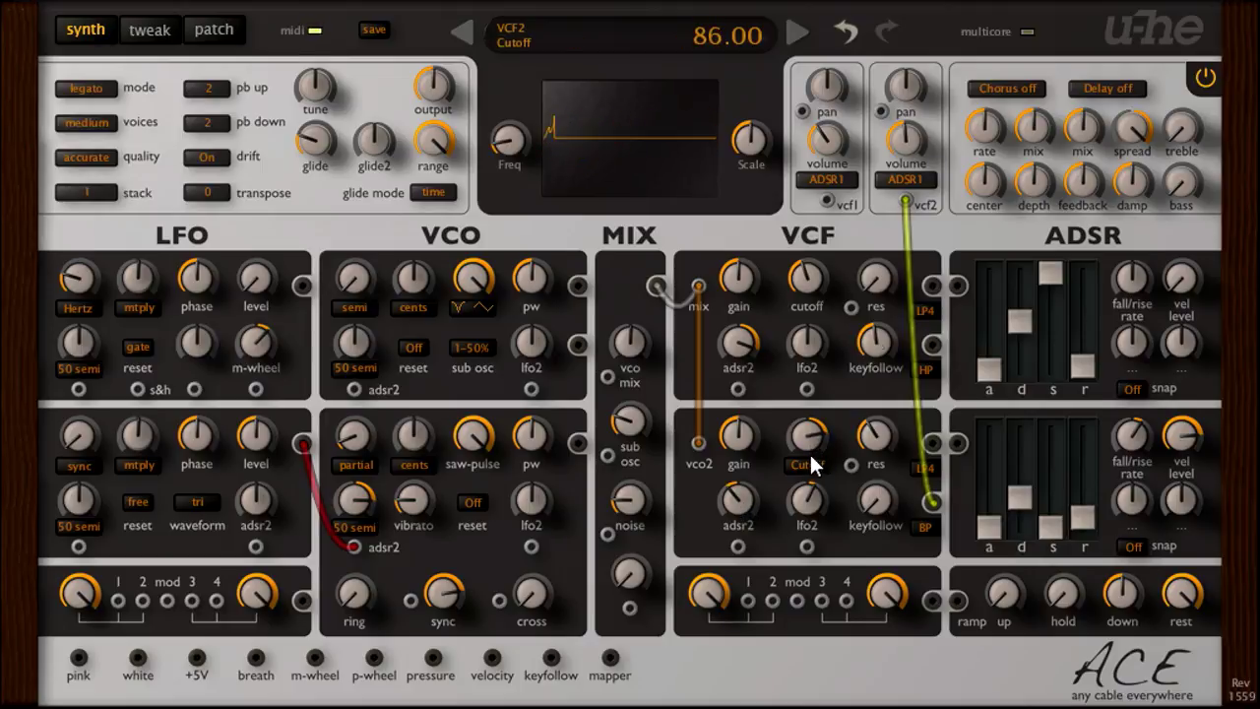
- Patch VCF 1's LP4 output back into the mixer's source input as feedback, with the source volume at 45.00
{"action": "left_click_drag", "start_coordinate": [926, 283], "coordinate": [631, 612]}
{"action": "left_click_drag", "start_coordinate": [632, 569], "coordinate": [607, 457]}
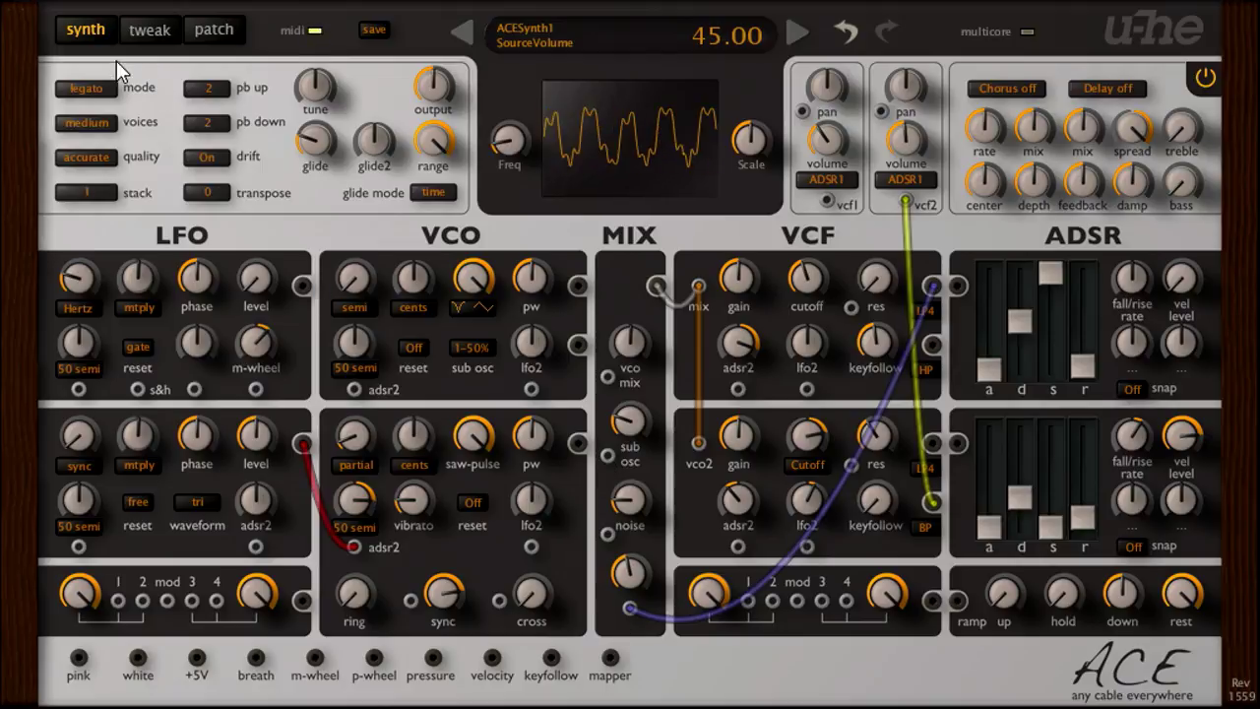
- Open the tweak page and try a strong slop and osc cap failure setting, returning both to zero
{"action": "left_click", "coordinate": [147, 35]}
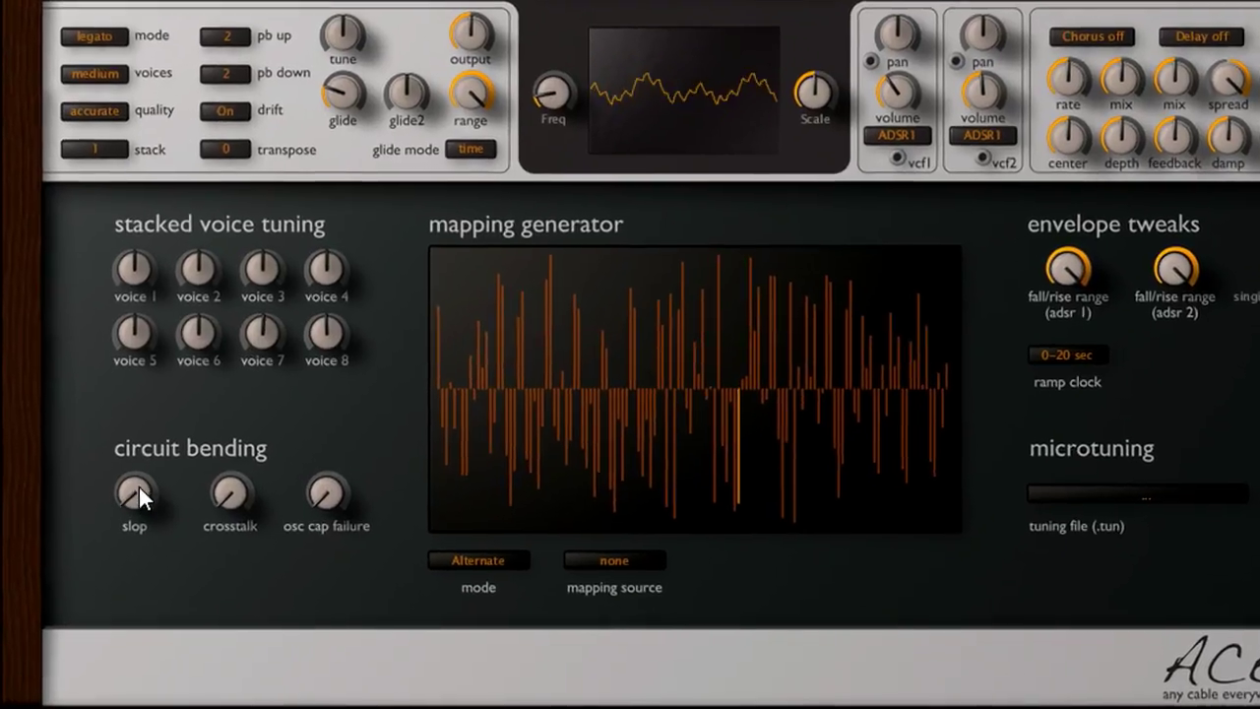
{"action": "left_click_drag", "start_coordinate": [129, 503], "coordinate": [132, 457]}
{"action": "left_click_drag", "start_coordinate": [156, 413], "coordinate": [270, 8]}
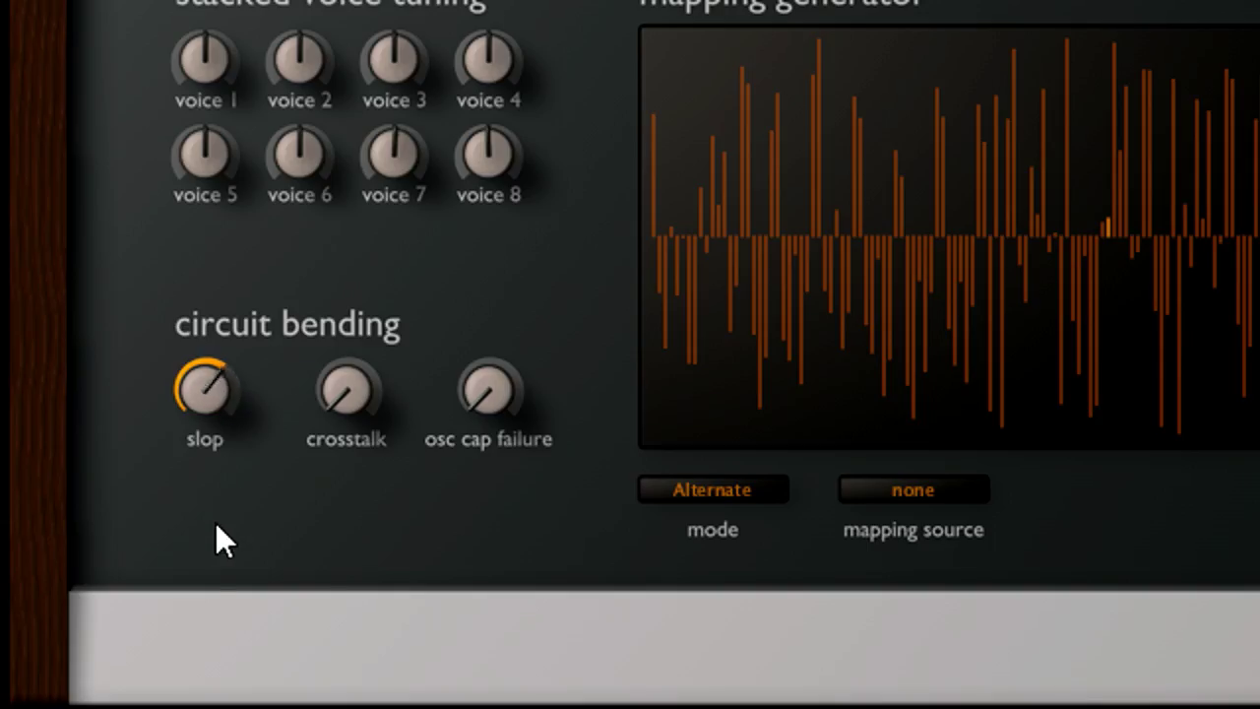
{"action": "left_click_drag", "start_coordinate": [491, 392], "coordinate": [522, 393]}
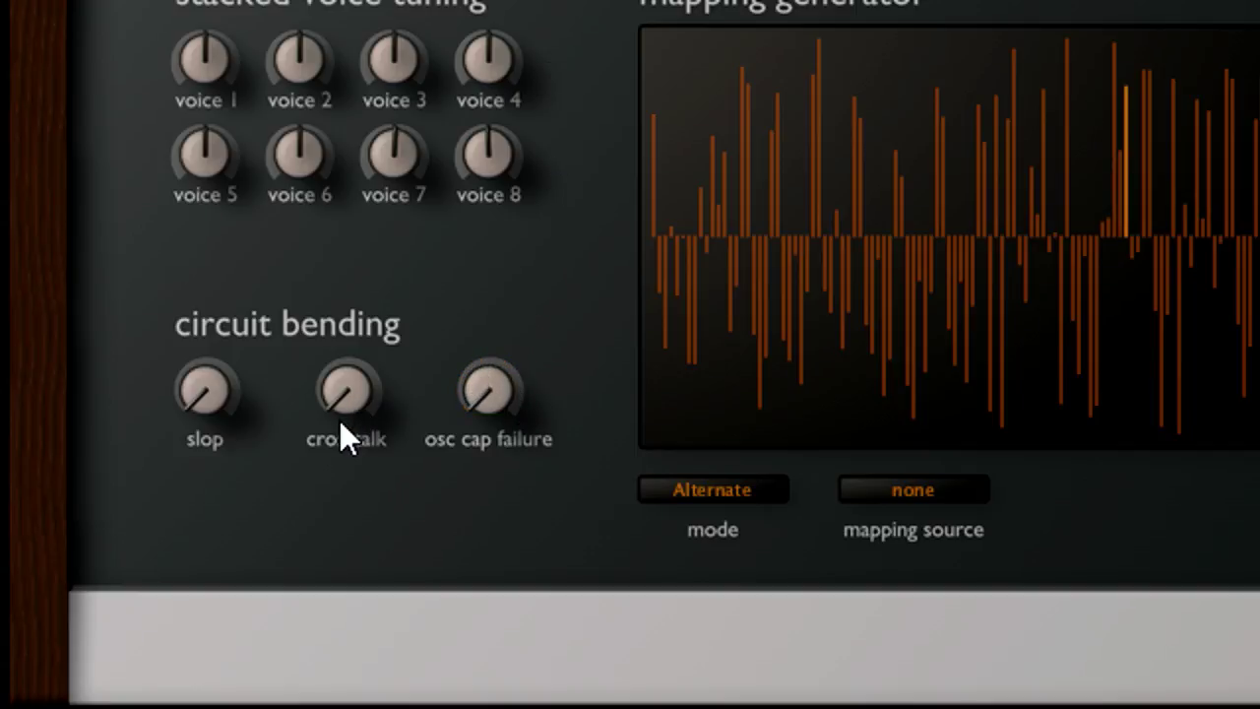
- Add small amounts of crosstalk, osc cap failure and slop in the circuit bending section
{"action": "left_click_drag", "start_coordinate": [352, 391], "coordinate": [355, 348]}
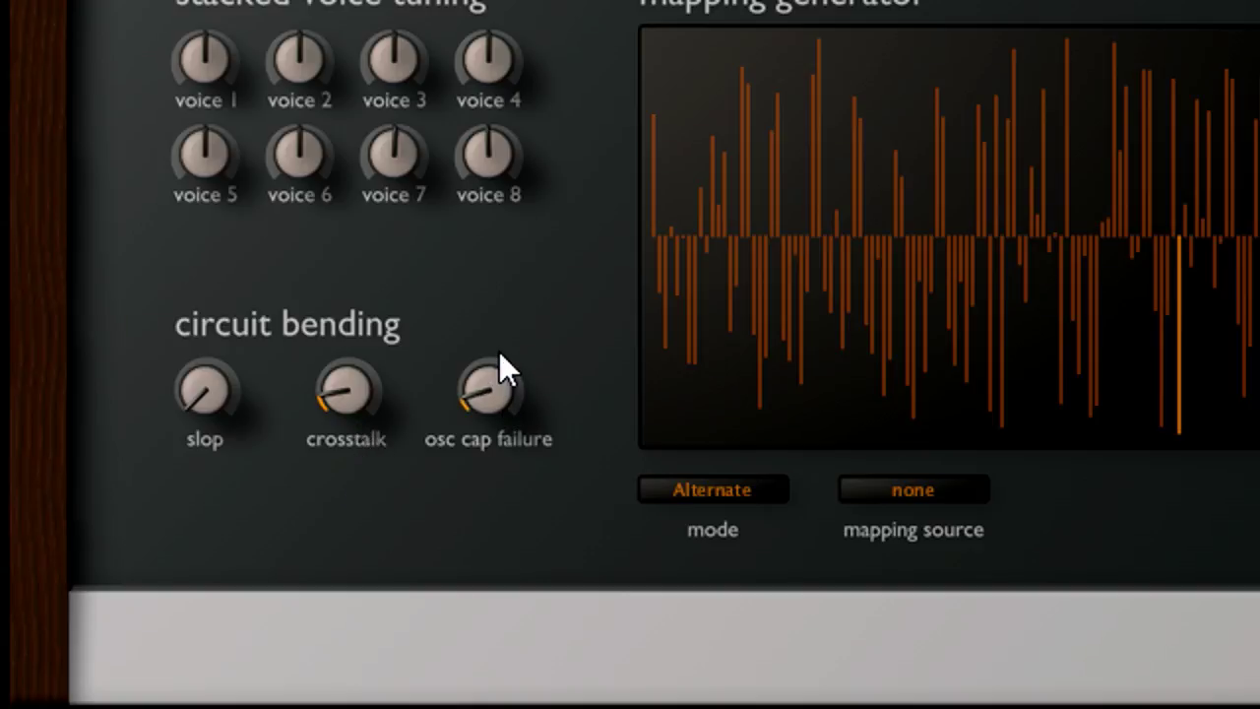
{"action": "left_click_drag", "start_coordinate": [499, 351], "coordinate": [497, 345]}
{"action": "left_click_drag", "start_coordinate": [232, 371], "coordinate": [225, 350]}
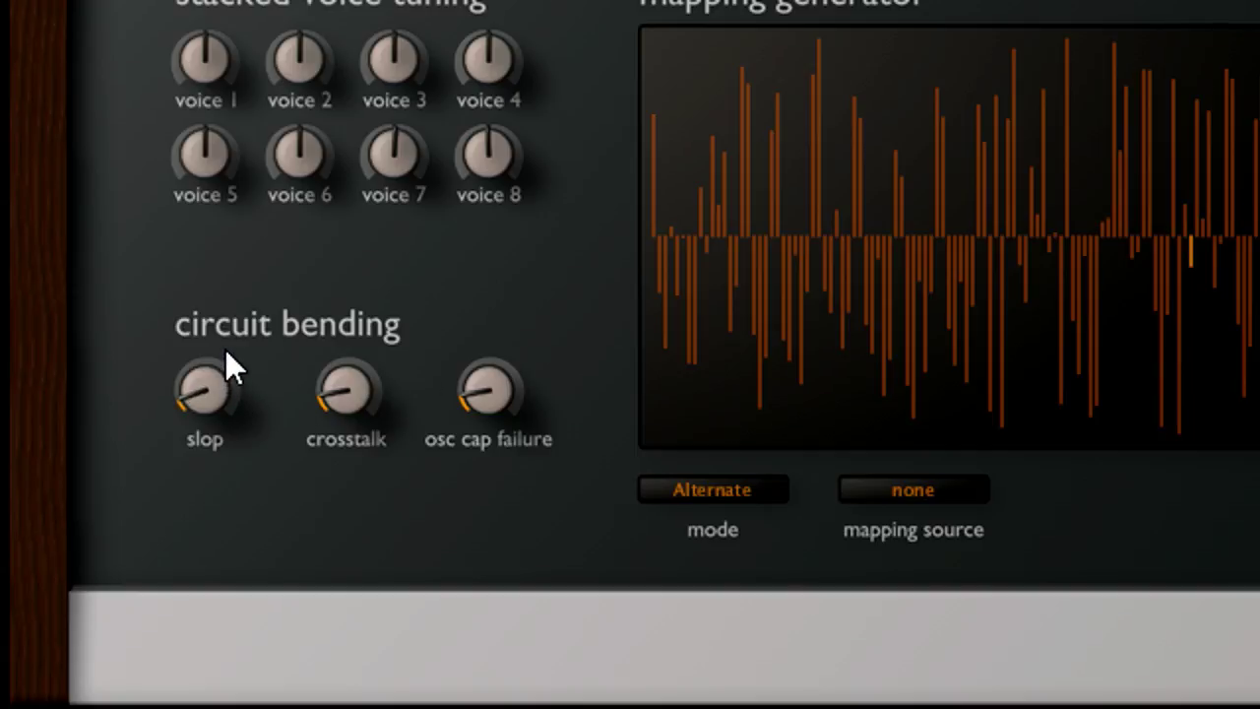